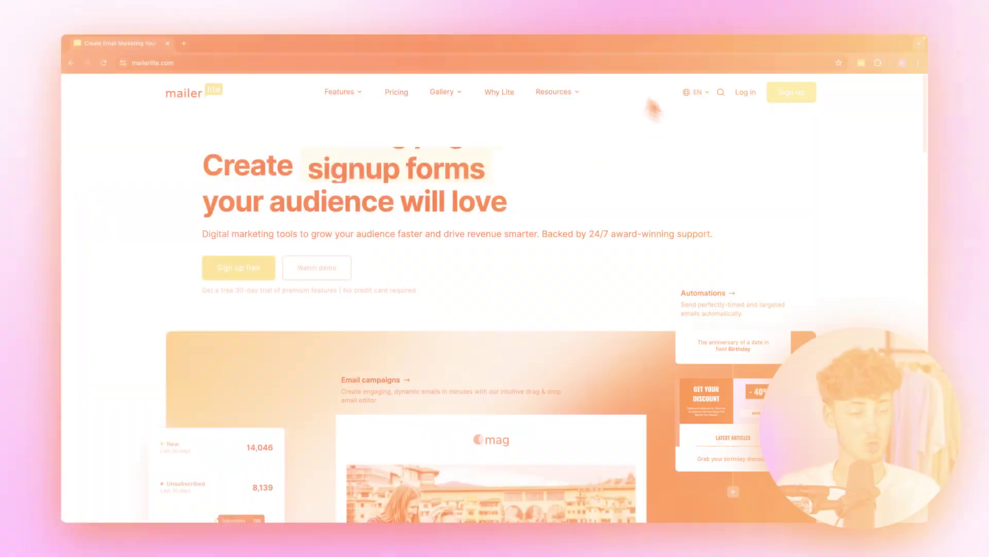
Scroll the MailerLite homepage and start the 'Sign up free' account signup
{"action": "scroll", "coordinate": [557, 270], "scroll_direction": "down", "scroll_amount": 5}
{"action": "scroll", "coordinate": [561, 263], "scroll_direction": "up", "scroll_amount": 5}
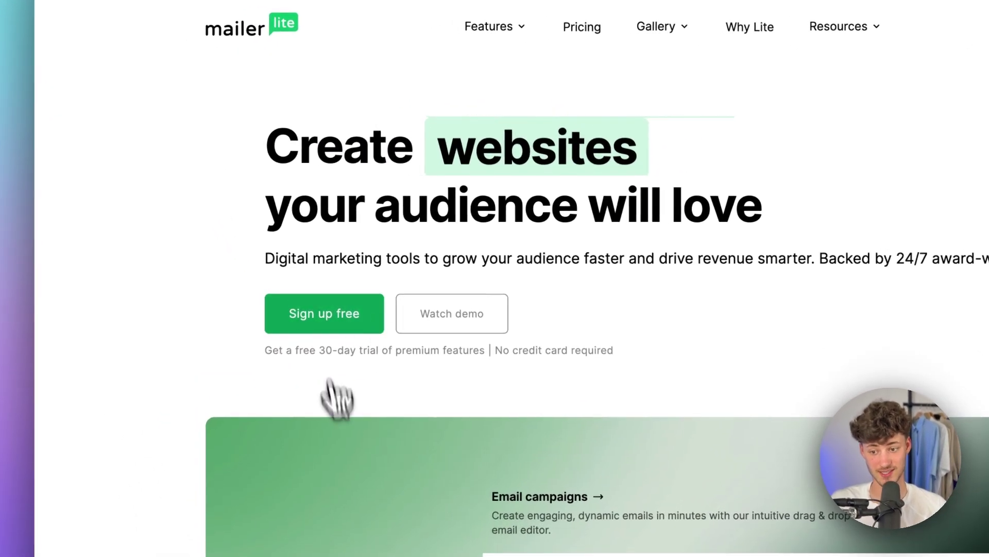
{"action": "left_click", "coordinate": [364, 309]}
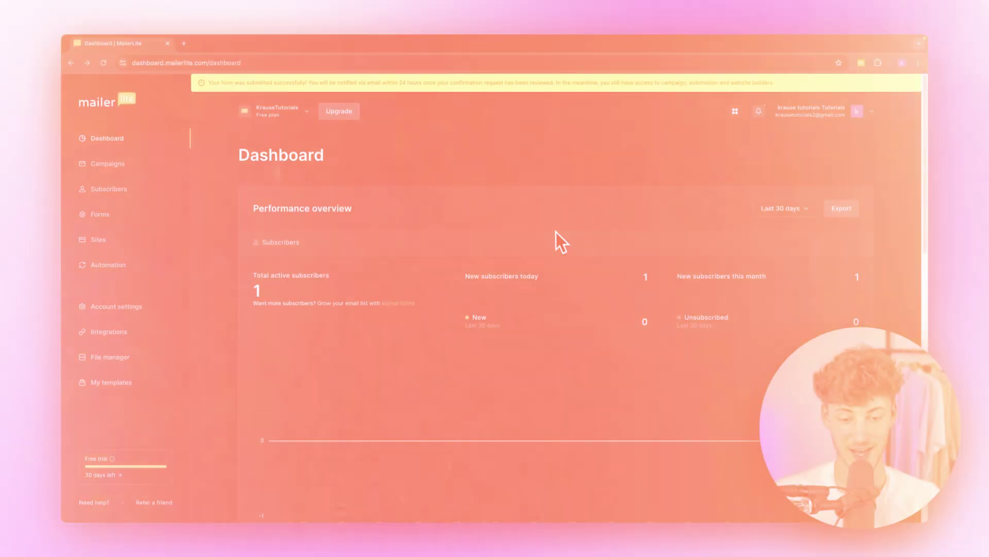
{"action": "scroll", "coordinate": [552, 356], "scroll_direction": "down", "scroll_amount": 2}
{"action": "scroll", "coordinate": [551, 372], "scroll_direction": "up", "scroll_amount": 2}
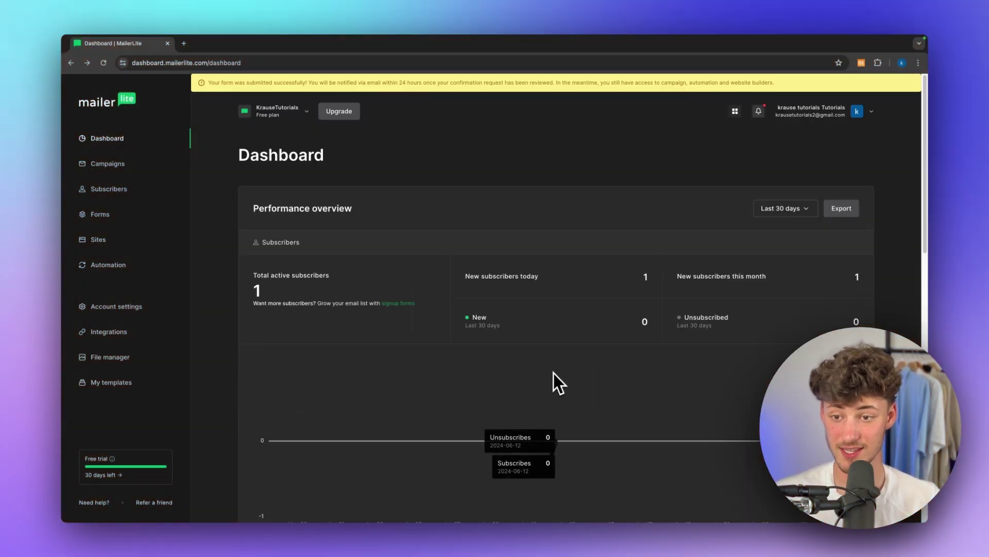
{"action": "scroll", "coordinate": [551, 360], "scroll_direction": "down", "scroll_amount": 10}
{"action": "scroll", "coordinate": [546, 351], "scroll_direction": "up", "scroll_amount": 10}
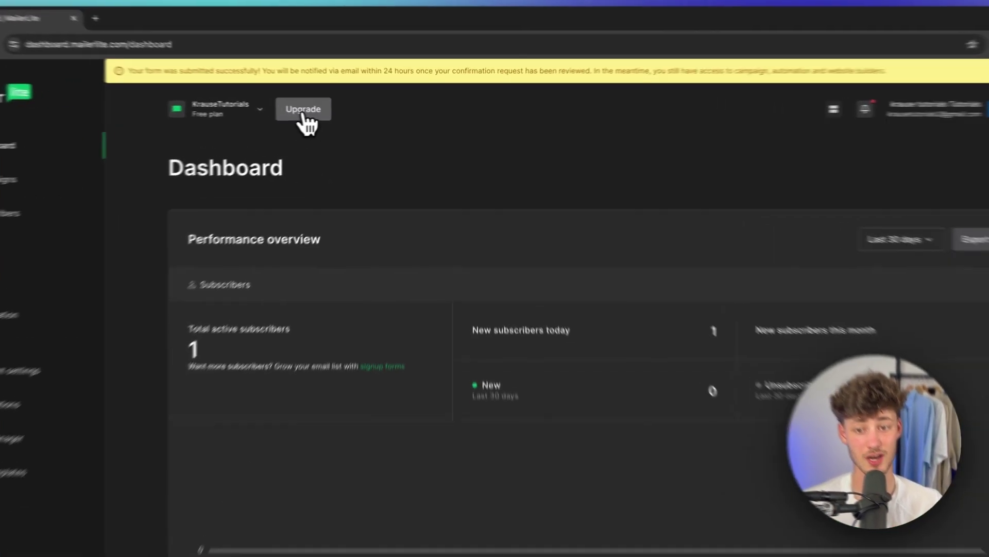
{"action": "left_click", "coordinate": [339, 110]}
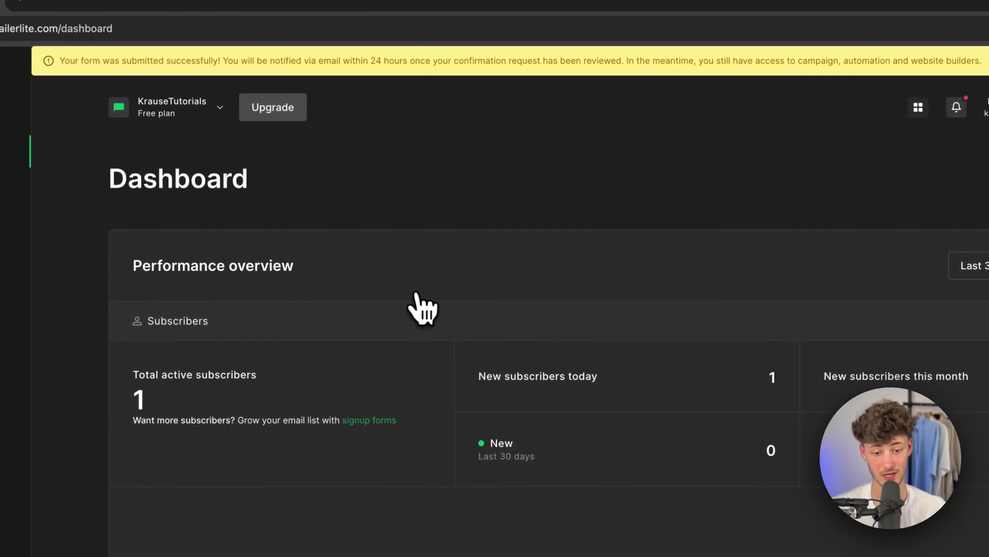
{"action": "scroll", "coordinate": [563, 376], "scroll_direction": "down", "scroll_amount": 3}
{"action": "scroll", "coordinate": [645, 314], "scroll_direction": "up", "scroll_amount": 3}
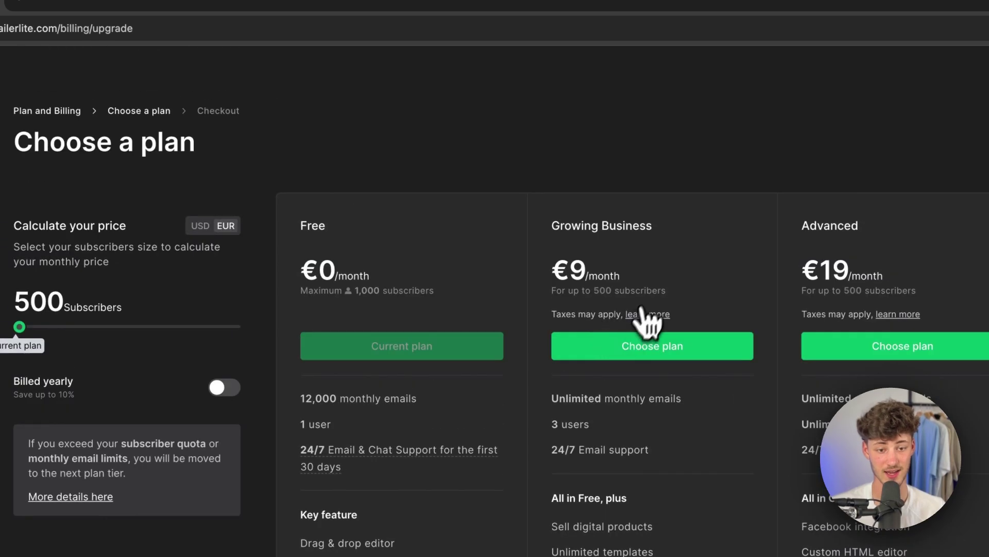
{"action": "left_click_drag", "start_coordinate": [553, 228], "coordinate": [687, 235]}
{"action": "left_click", "coordinate": [687, 235]}
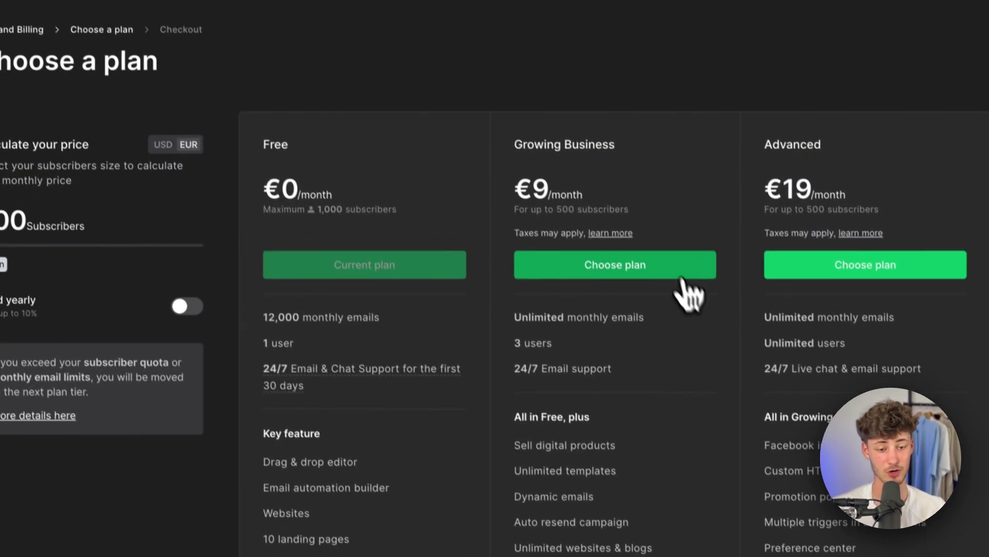
{"action": "left_click", "coordinate": [660, 268]}
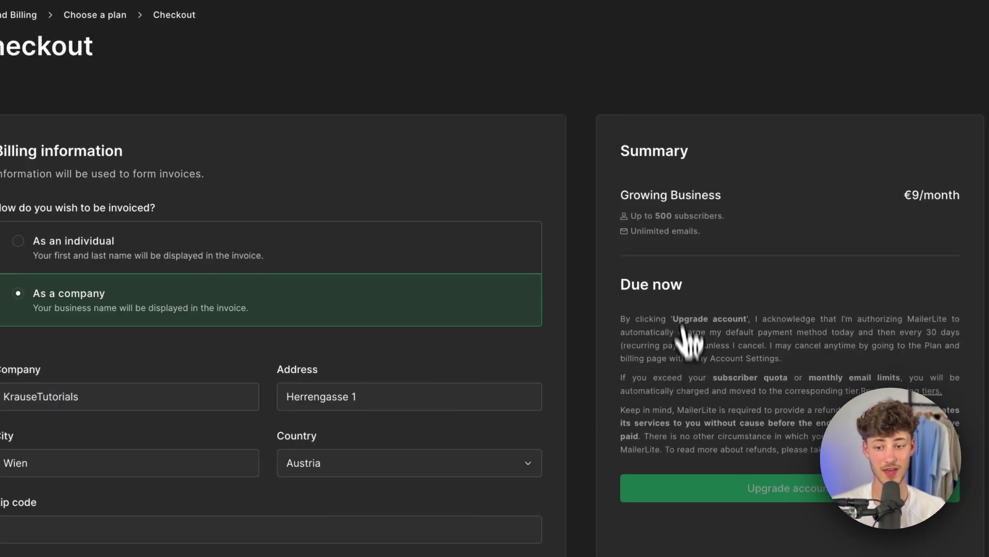
{"action": "scroll", "coordinate": [669, 283], "scroll_direction": "down", "scroll_amount": 4}
{"action": "scroll", "coordinate": [663, 309], "scroll_direction": "up", "scroll_amount": 4}
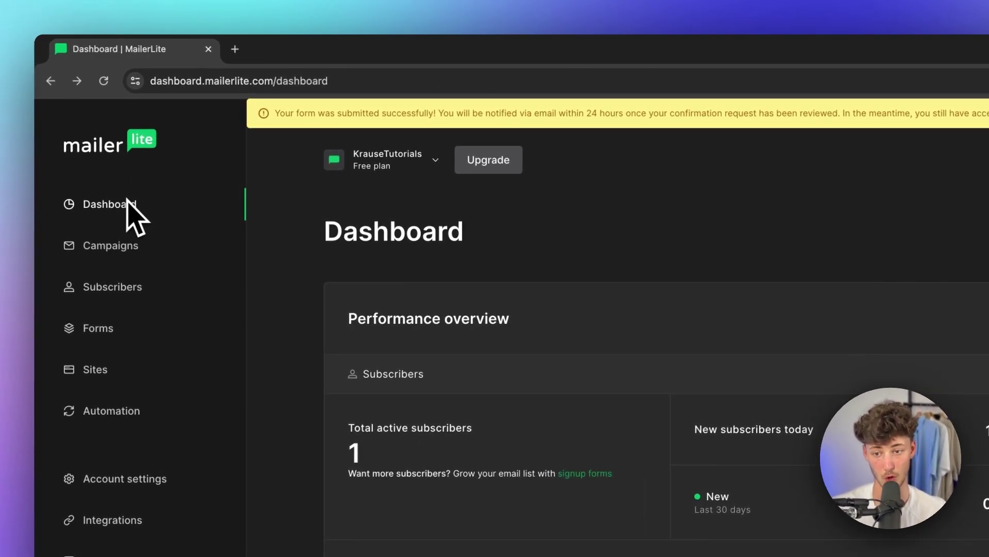
Go to Campaigns, look over the campaign type choices, then dismiss them
{"action": "scroll", "coordinate": [835, 464], "scroll_direction": "down", "scroll_amount": 10}
{"action": "scroll", "coordinate": [799, 438], "scroll_direction": "up", "scroll_amount": 10}
{"action": "scroll", "coordinate": [790, 416], "scroll_direction": "down", "scroll_amount": 6}
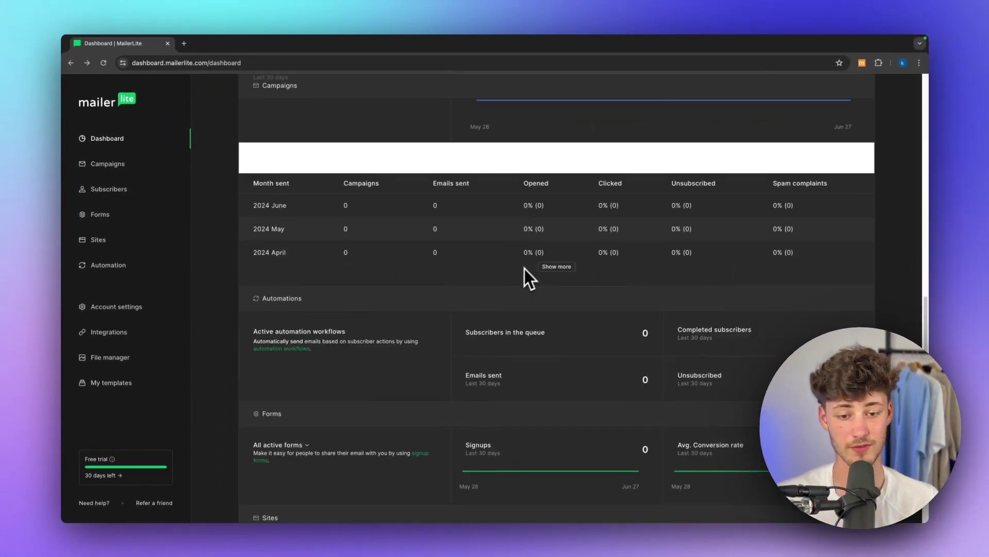
{"action": "scroll", "coordinate": [525, 268], "scroll_direction": "up", "scroll_amount": 10}
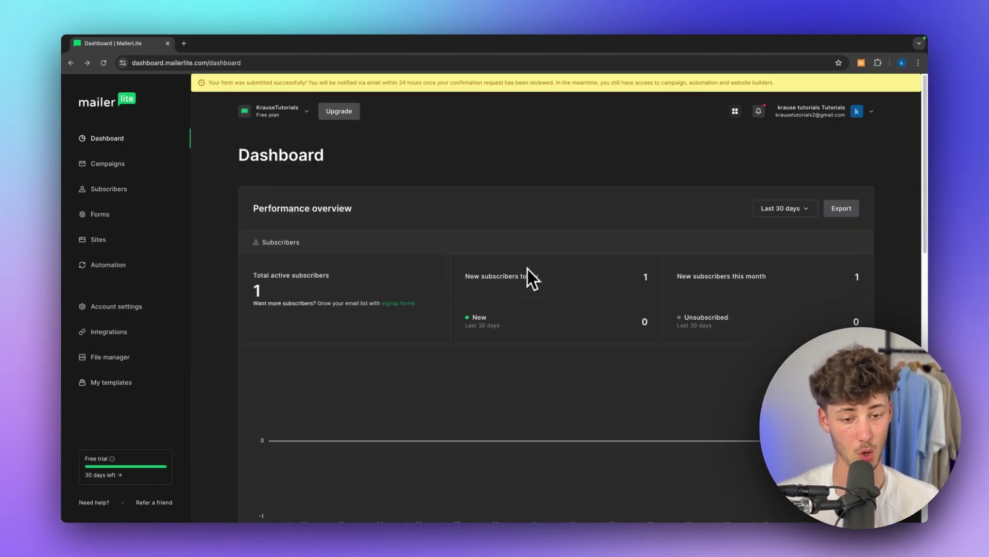
{"action": "scroll", "coordinate": [528, 270], "scroll_direction": "down", "scroll_amount": 5}
{"action": "scroll", "coordinate": [531, 284], "scroll_direction": "up", "scroll_amount": 5}
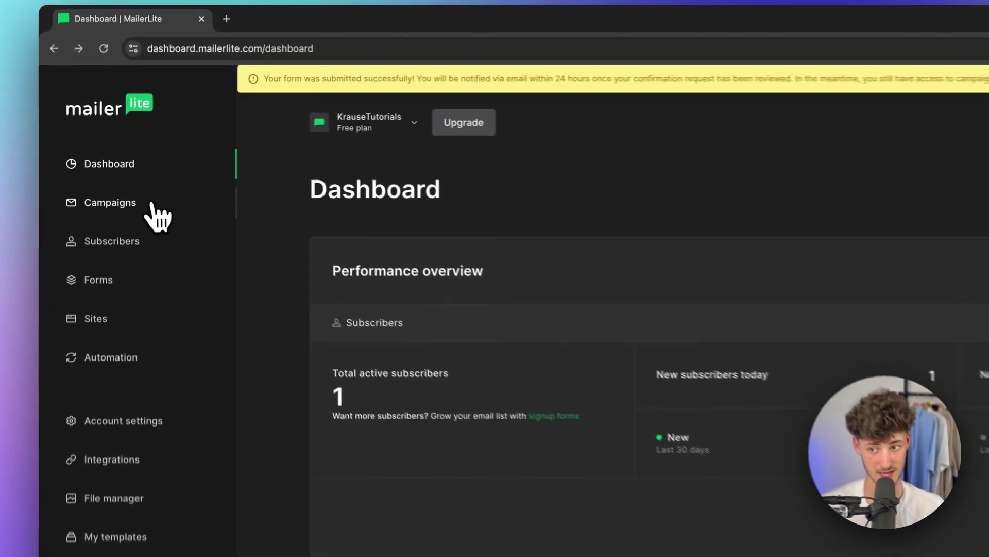
{"action": "left_click", "coordinate": [135, 169]}
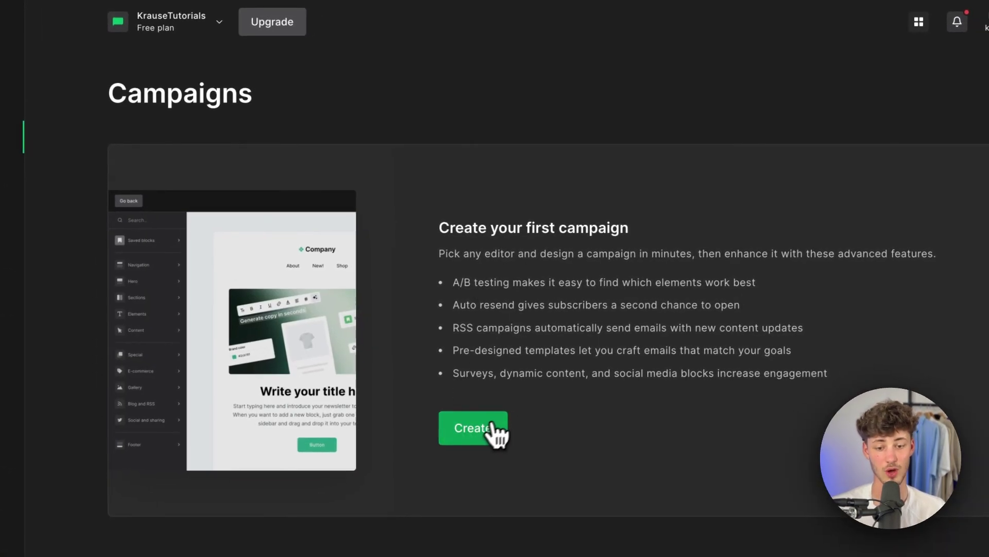
{"action": "left_click", "coordinate": [493, 431]}
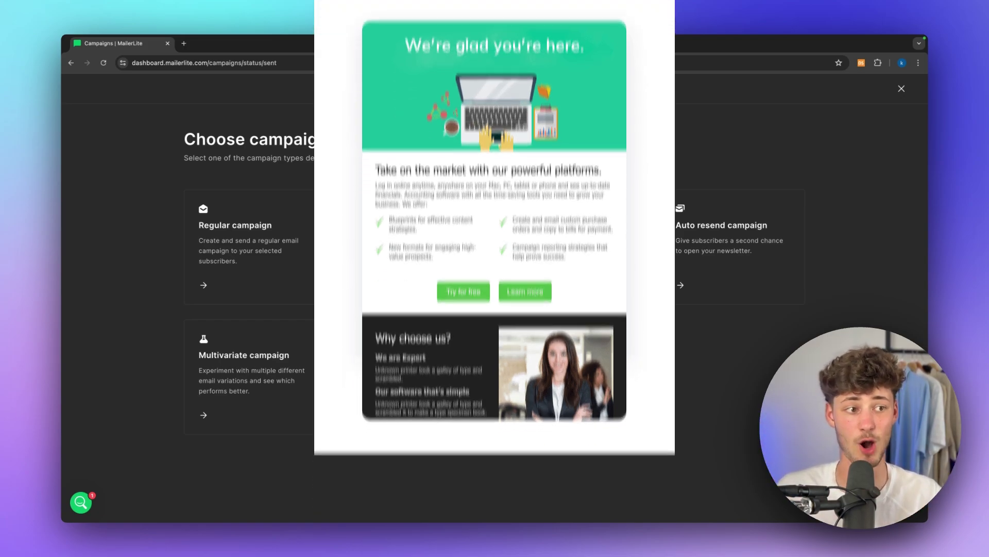
{"action": "left_click", "coordinate": [902, 91]}
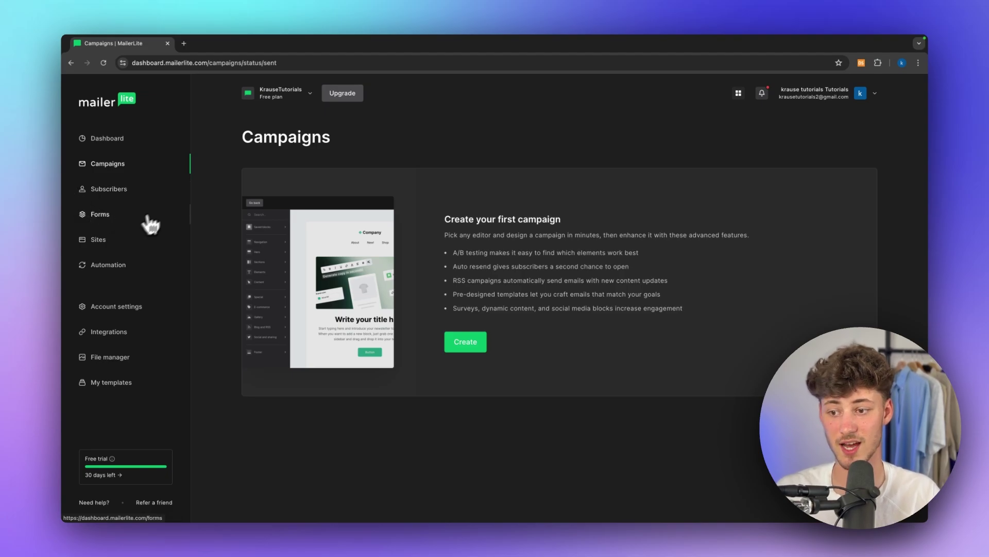
Go to Subscribers and switch to the Segments tab, which has no segments yet
{"action": "left_click", "coordinate": [122, 269]}
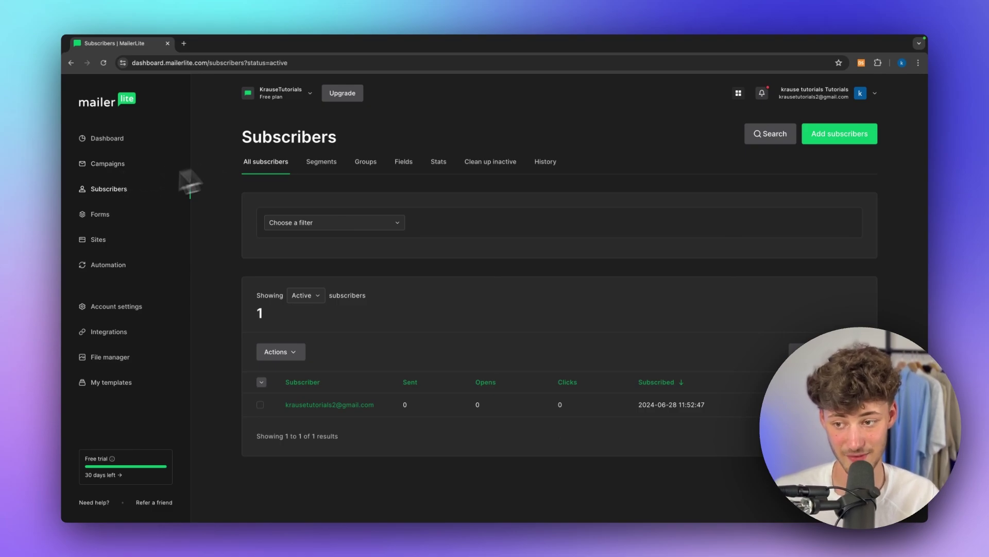
{"action": "left_click_drag", "start_coordinate": [250, 147], "coordinate": [335, 154]}
{"action": "left_click", "coordinate": [453, 157]}
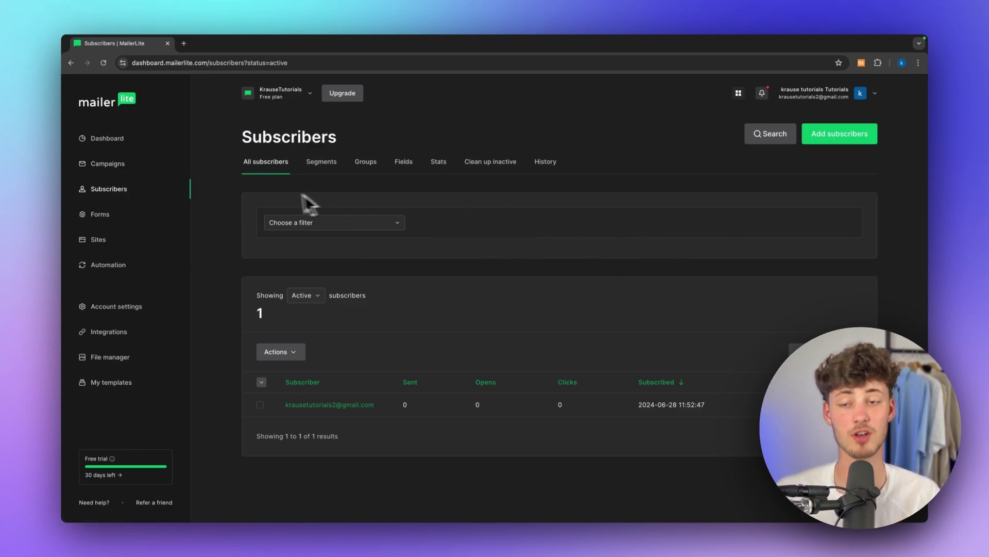
{"action": "left_click", "coordinate": [334, 163]}
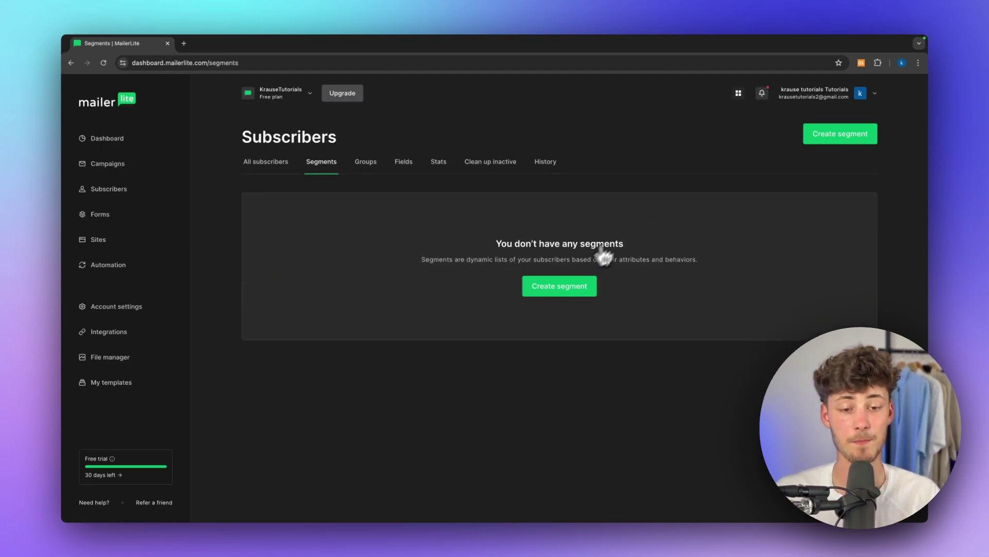
Start a new segment, cancel it, and switch to the Fields tab listing Zip, State, Phone, City
{"action": "left_click", "coordinate": [555, 285]}
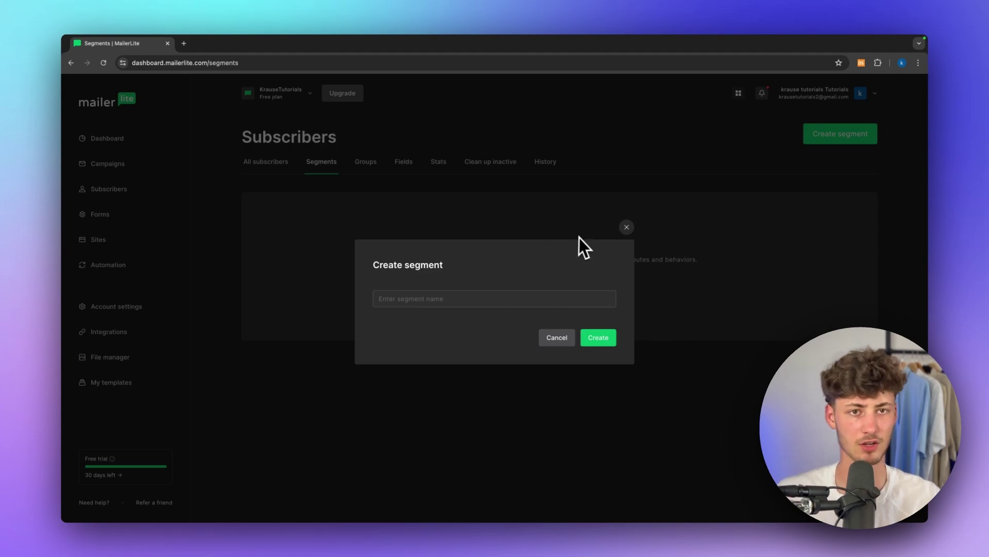
{"action": "left_click", "coordinate": [627, 227]}
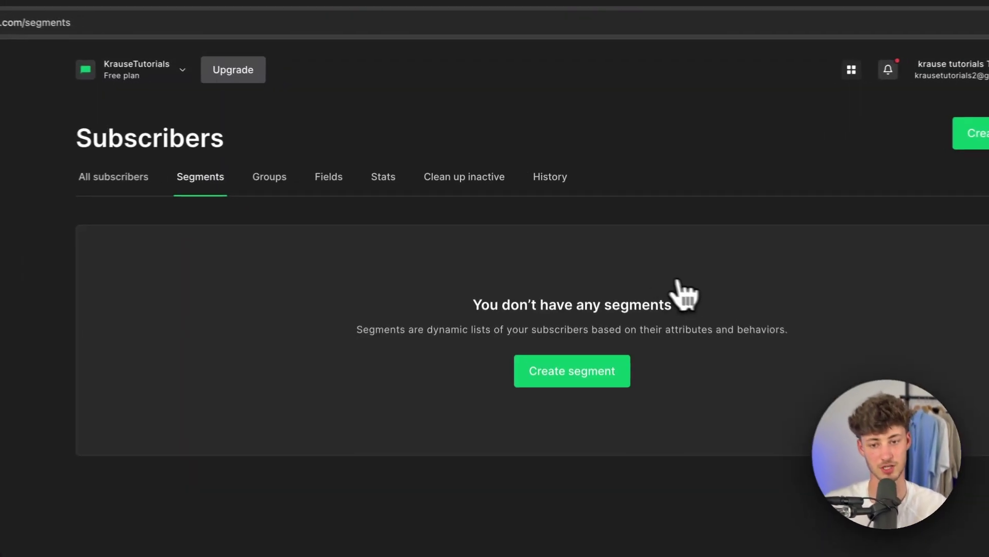
{"action": "left_click", "coordinate": [587, 188]}
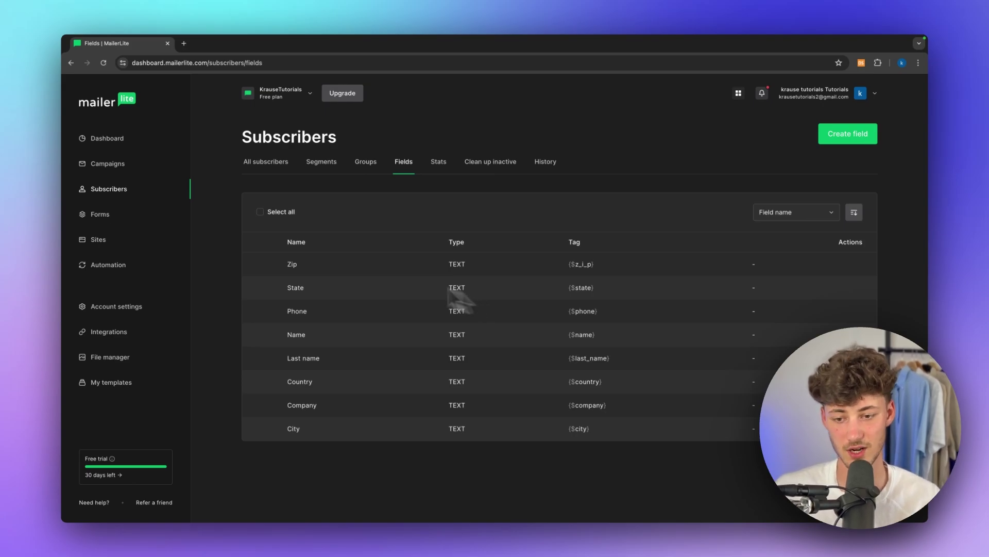
Highlight the existing Zip, State, Last name, Country and City field names
{"action": "double_click", "coordinate": [292, 264]}
{"action": "double_click", "coordinate": [295, 287]}
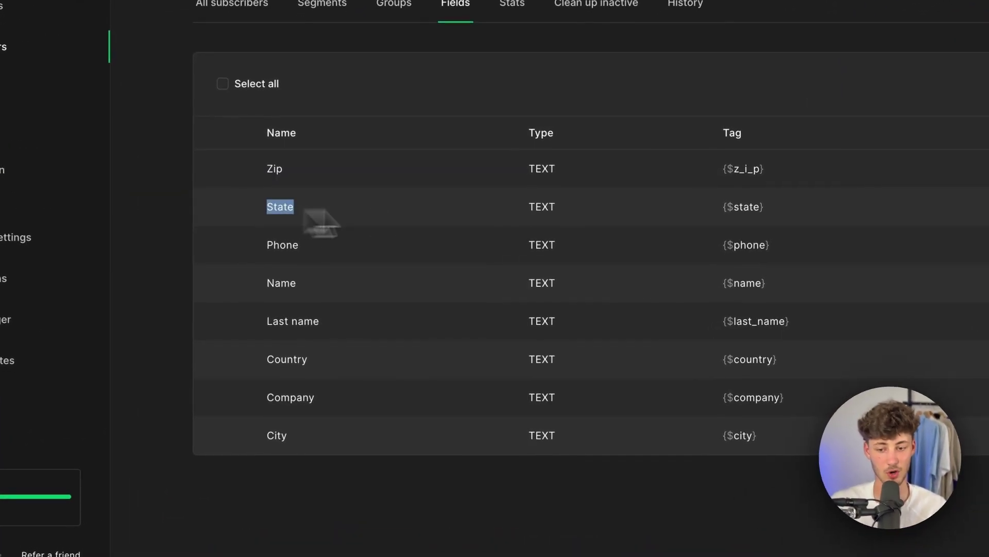
{"action": "double_click", "coordinate": [303, 357]}
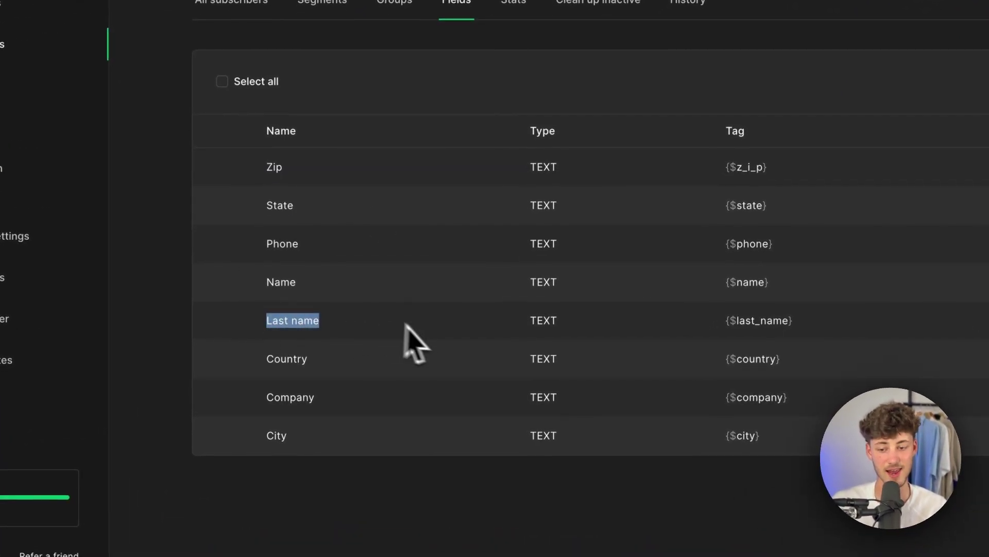
{"action": "left_click", "coordinate": [281, 286]}
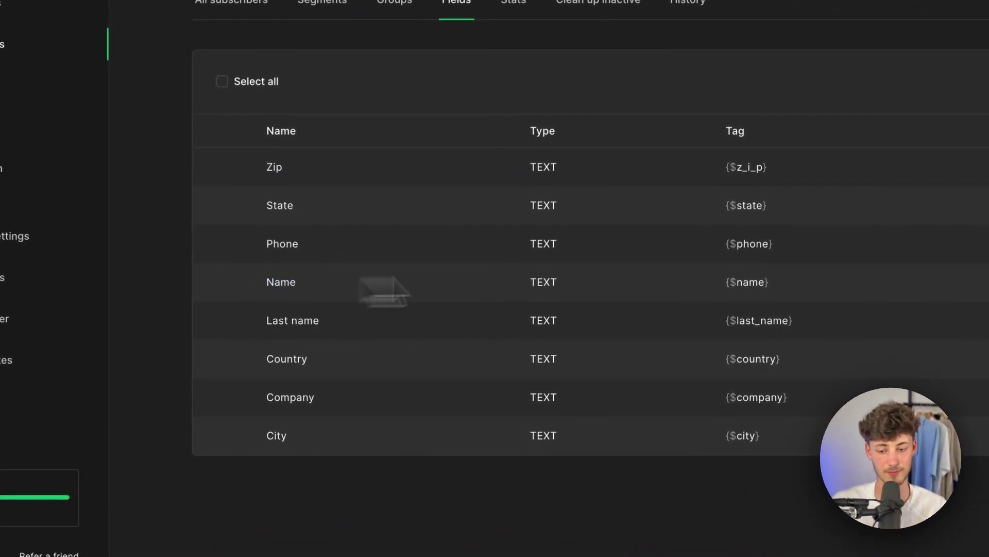
{"action": "triple_click", "coordinate": [325, 360]}
{"action": "double_click", "coordinate": [273, 436]}
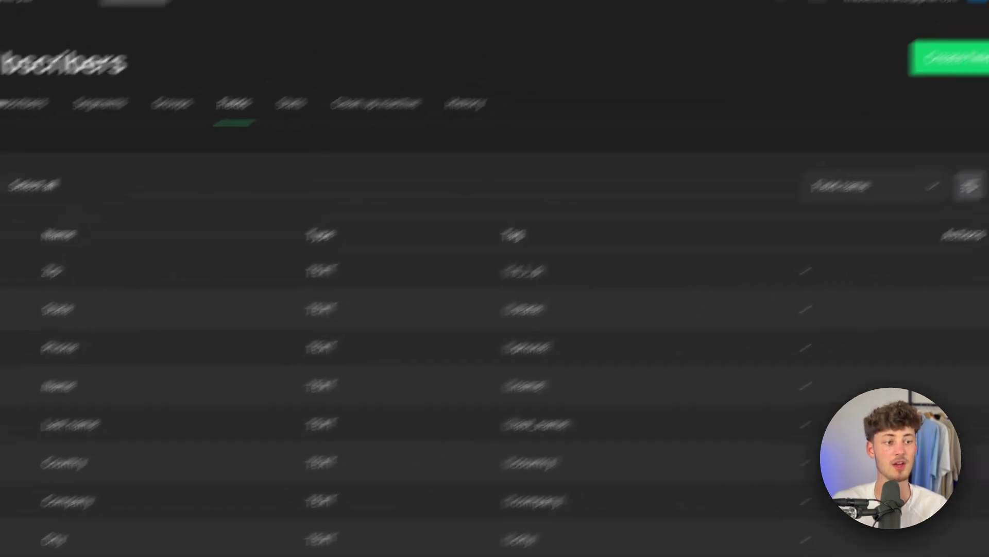
Create a subscriber field named 'Birthday' with the Date type
{"action": "left_click", "coordinate": [852, 154]}
{"action": "left_click", "coordinate": [251, 328]}
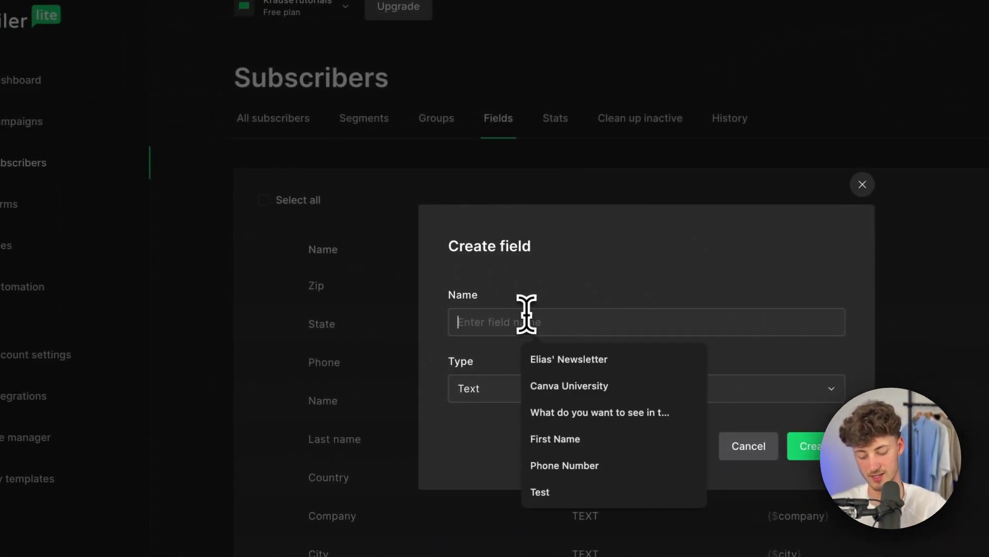
{"action": "type", "text": "Birthday"}
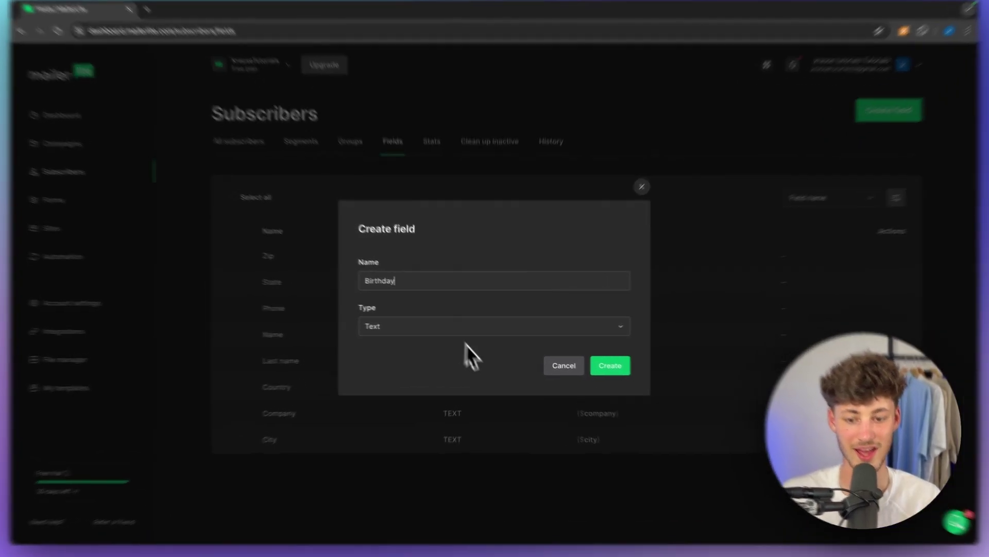
{"action": "left_click", "coordinate": [459, 328]}
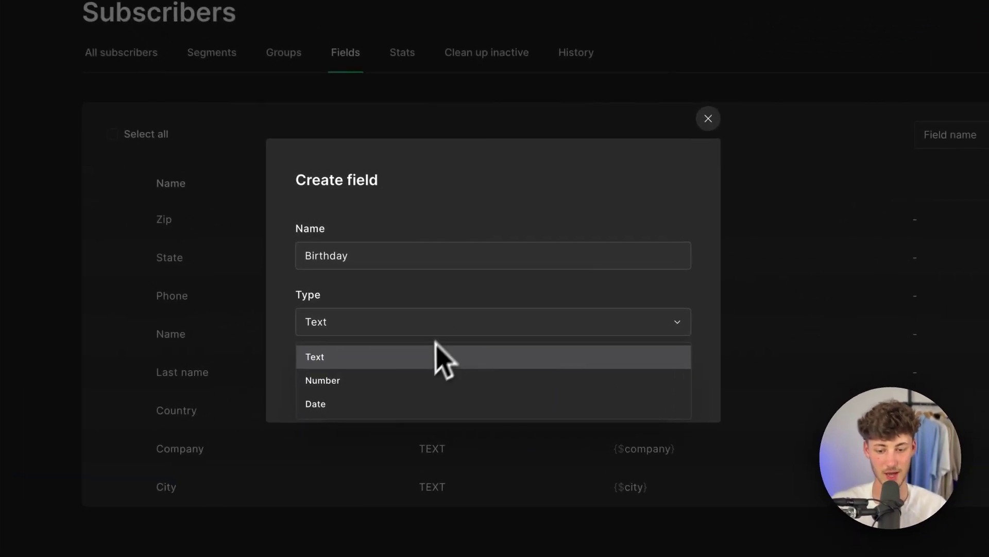
{"action": "left_click", "coordinate": [368, 406]}
{"action": "left_click", "coordinate": [670, 386]}
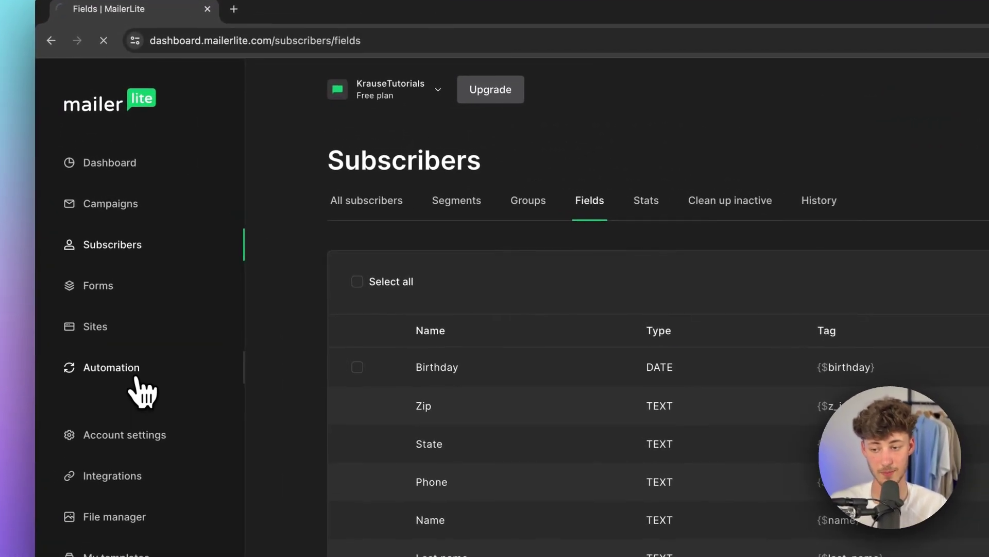
Pass through Automations, then go to the Forms page on its Pop-ups tab
{"action": "left_click", "coordinate": [129, 269]}
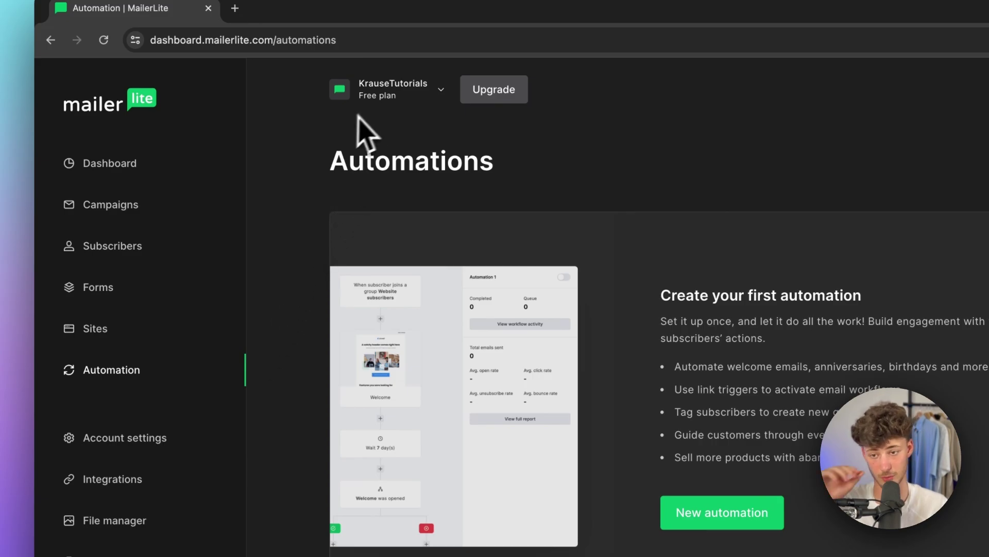
{"action": "double_click", "coordinate": [356, 154]}
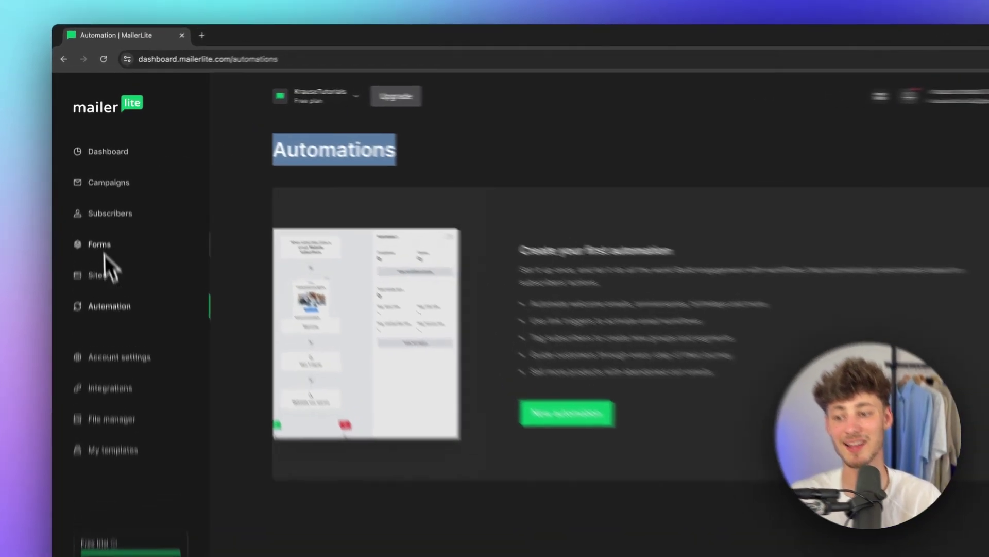
{"action": "left_click", "coordinate": [97, 215]}
{"action": "left_click", "coordinate": [97, 294]}
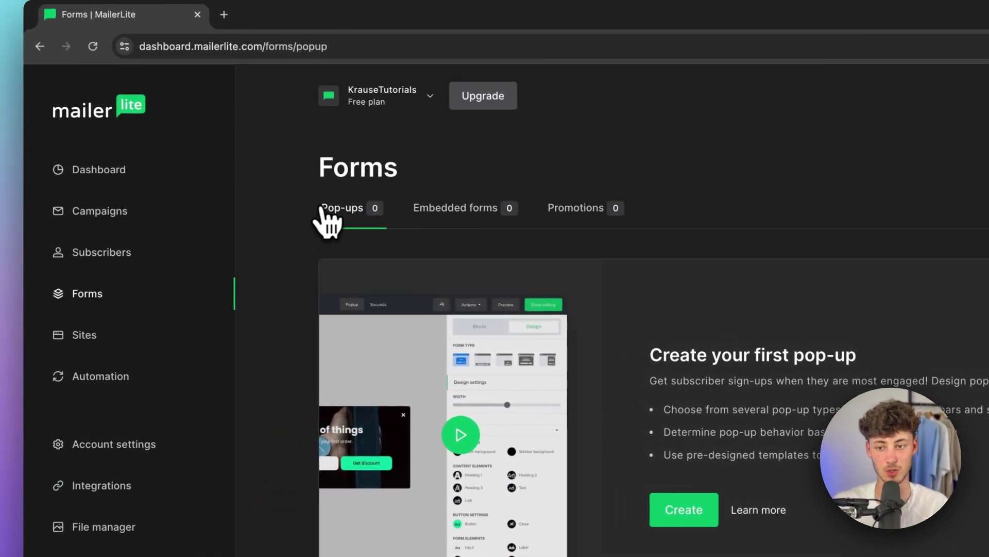
Browse the Embedded forms, Promotions and Pop-ups tabs, then the Sites landing-page intro
{"action": "left_click", "coordinate": [464, 212]}
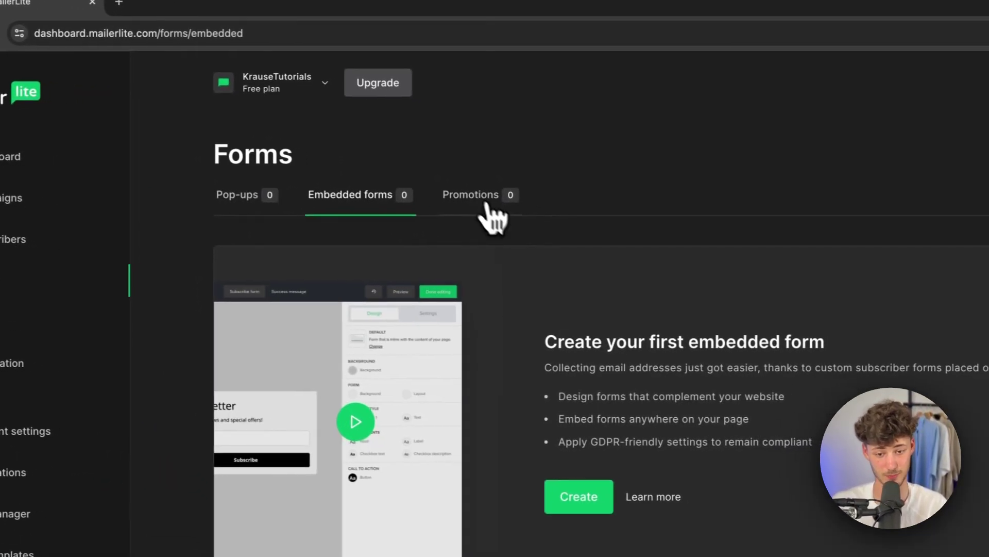
{"action": "left_click", "coordinate": [487, 206]}
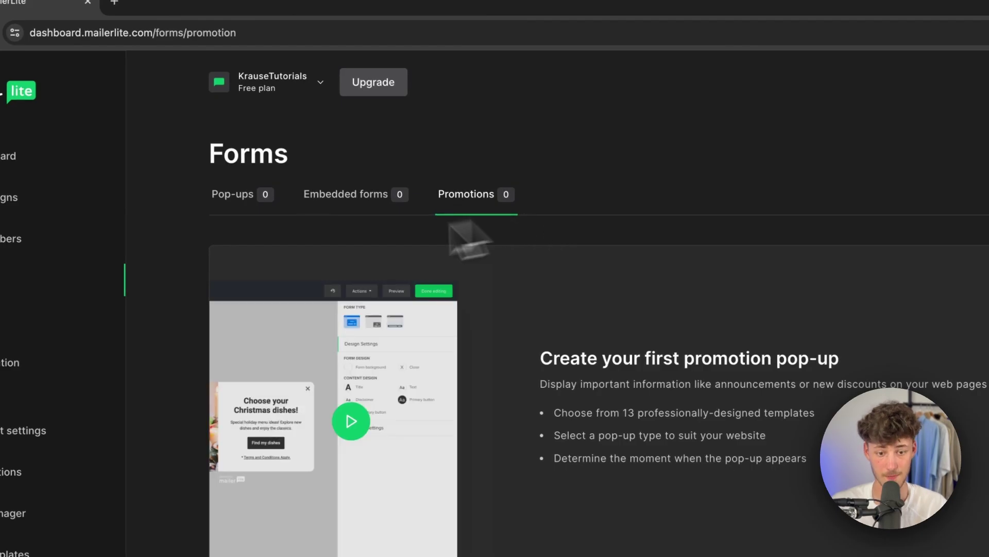
{"action": "left_click", "coordinate": [246, 195]}
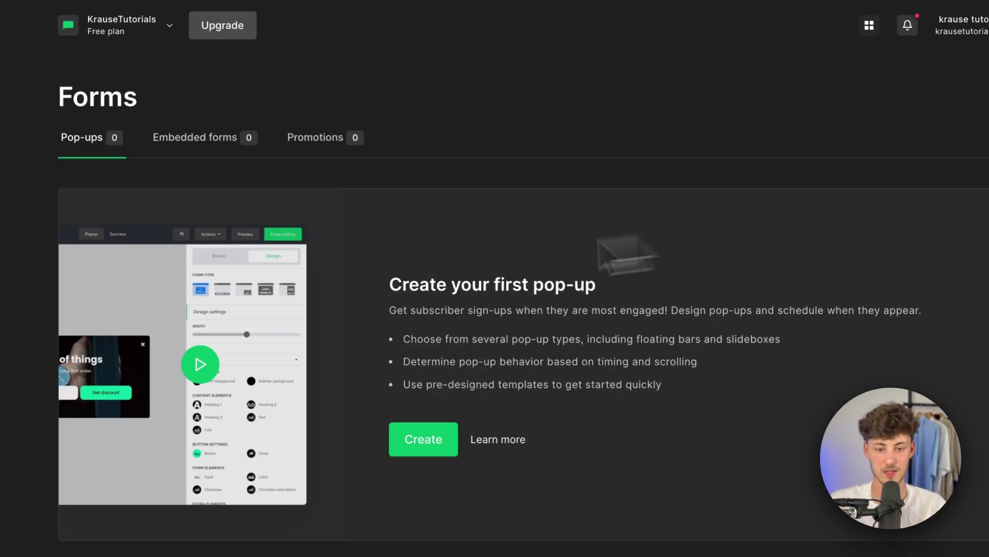
{"action": "left_click_drag", "start_coordinate": [537, 335], "coordinate": [743, 342]}
{"action": "left_click", "coordinate": [813, 345]}
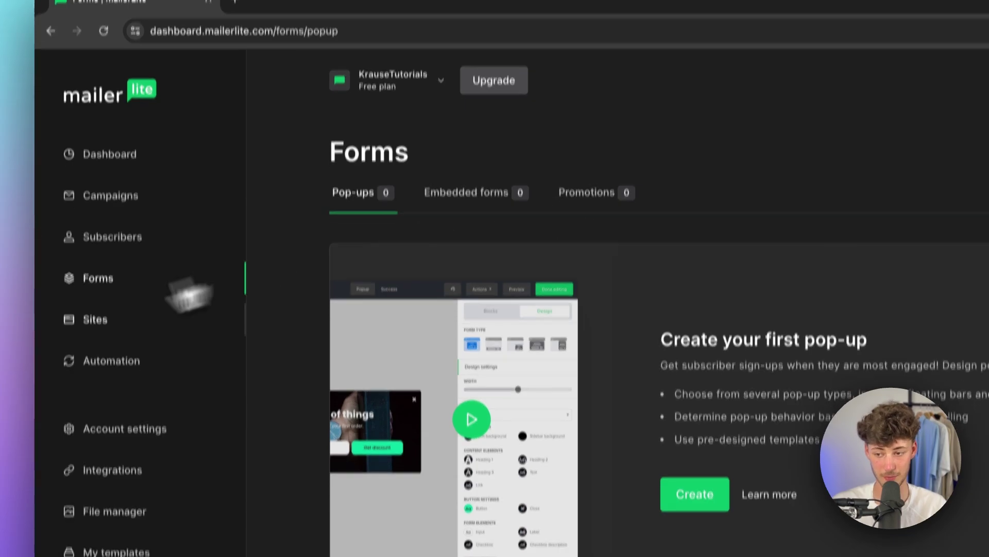
{"action": "left_click", "coordinate": [95, 329]}
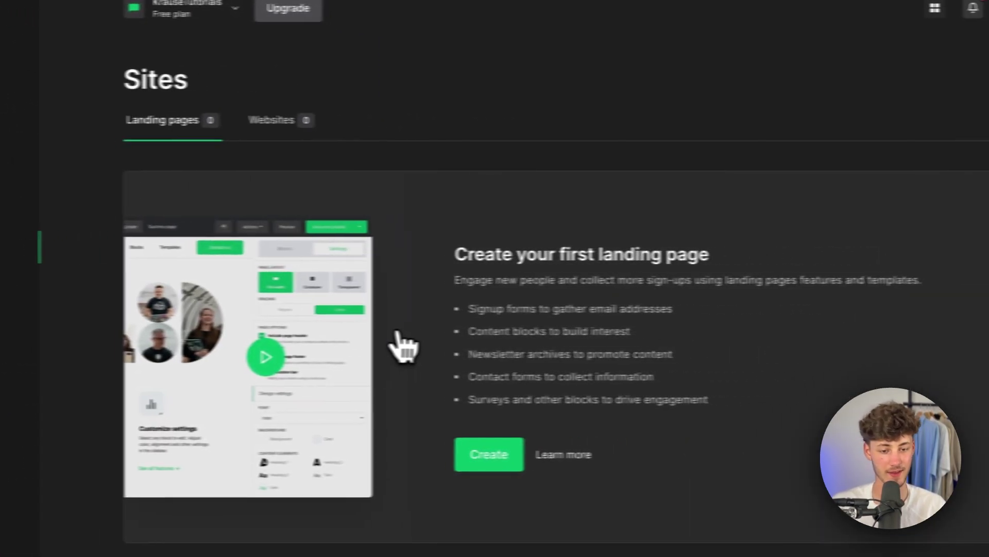
{"action": "left_click_drag", "start_coordinate": [661, 253], "coordinate": [915, 253]}
{"action": "left_click", "coordinate": [720, 283]}
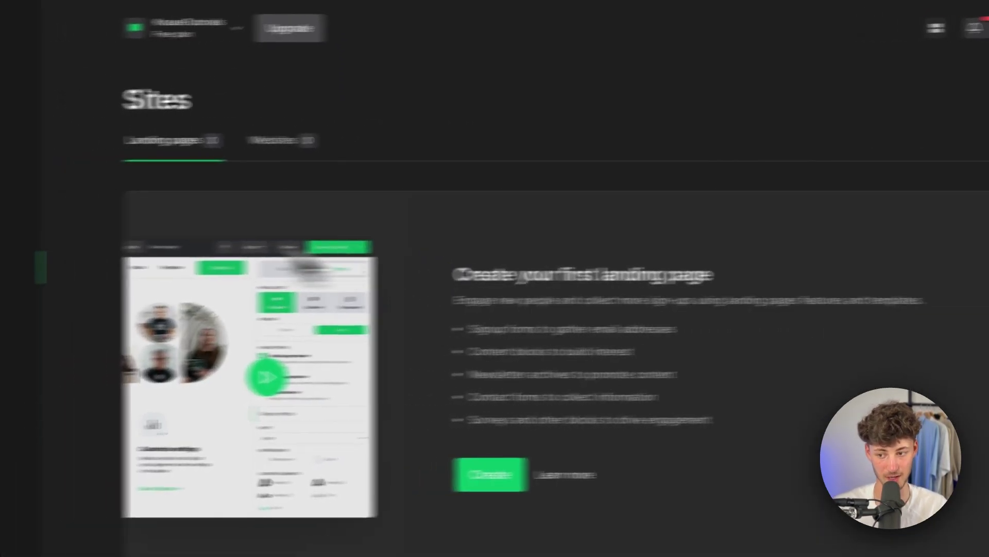
Visit Automations, Account settings, the Dashboard and Integrations, ending on Campaigns
{"action": "left_click", "coordinate": [100, 291]}
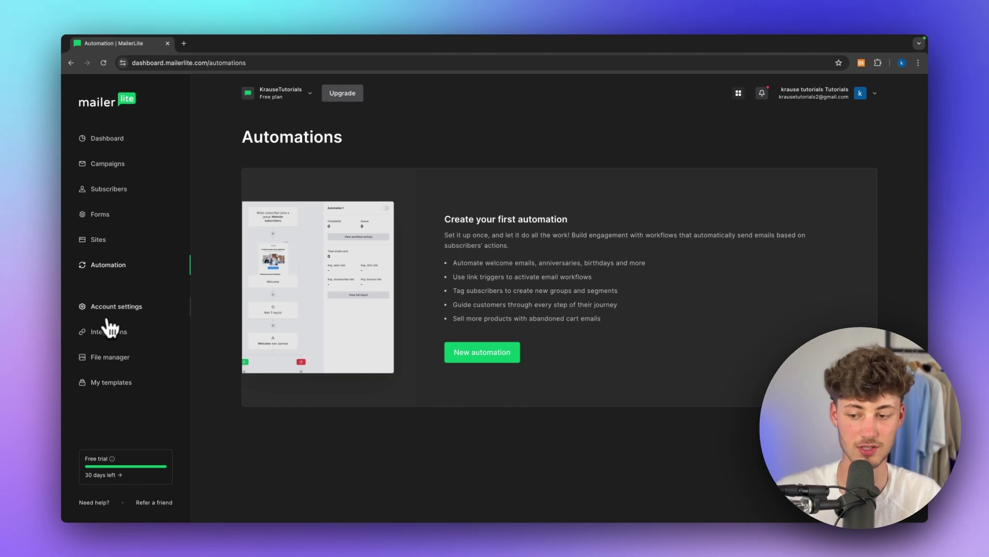
{"action": "left_click", "coordinate": [131, 310]}
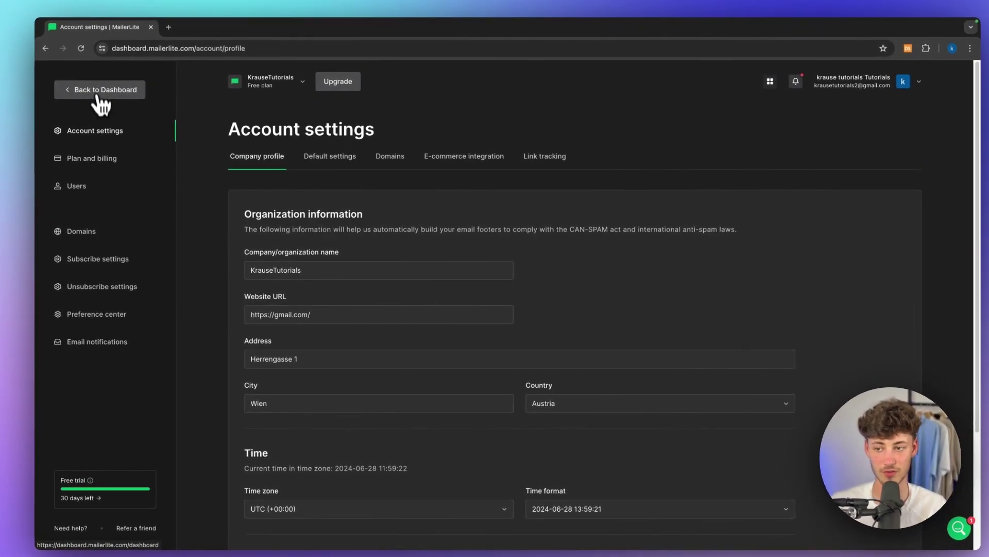
{"action": "left_click", "coordinate": [118, 98]}
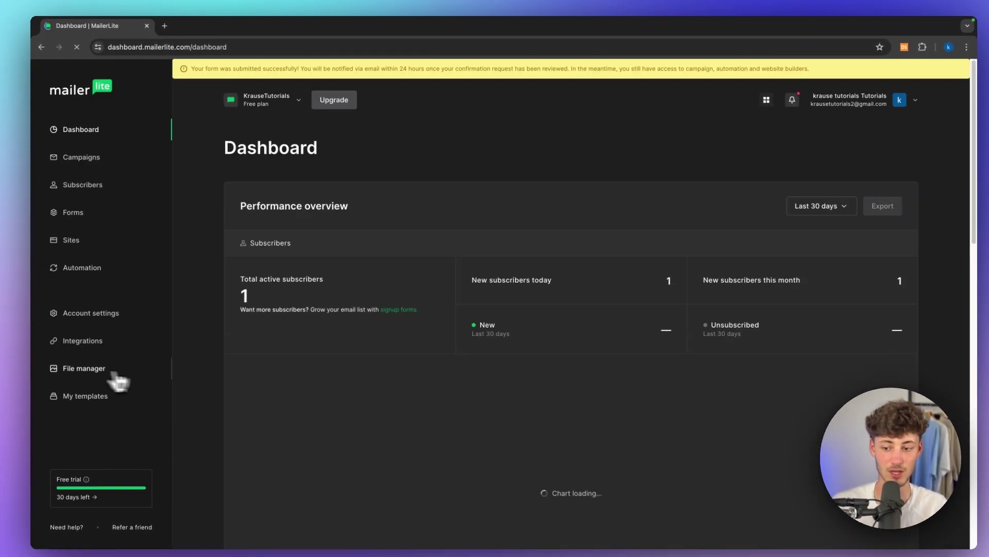
{"action": "left_click", "coordinate": [97, 341]}
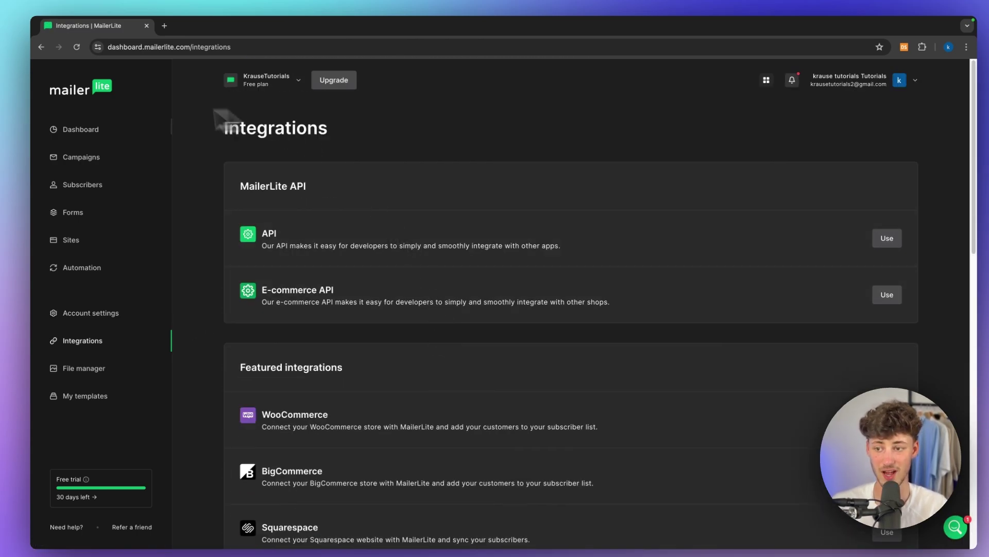
{"action": "left_click", "coordinate": [92, 157]}
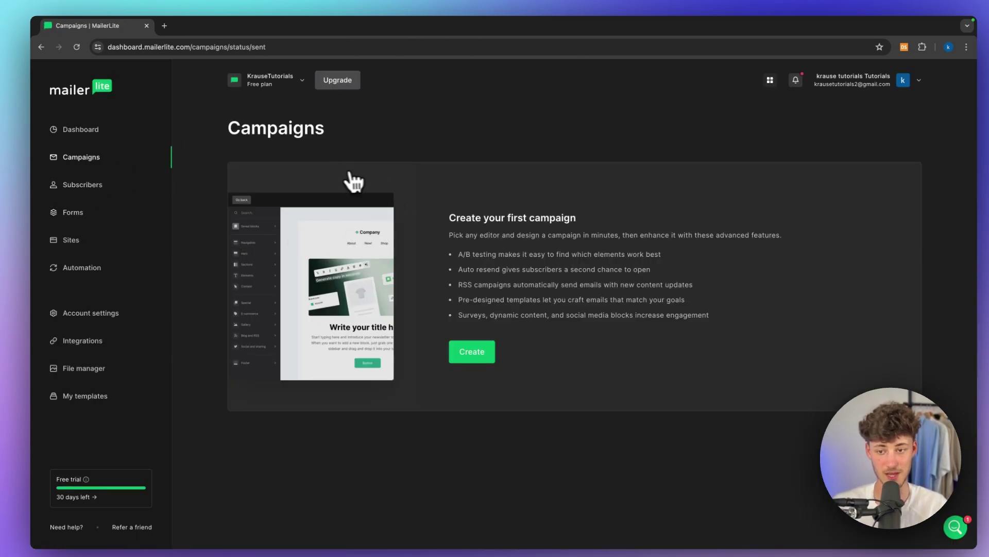
Create a regular campaign named 'Test Campagin123' with subject 'Test 123'
{"action": "left_click", "coordinate": [472, 351]}
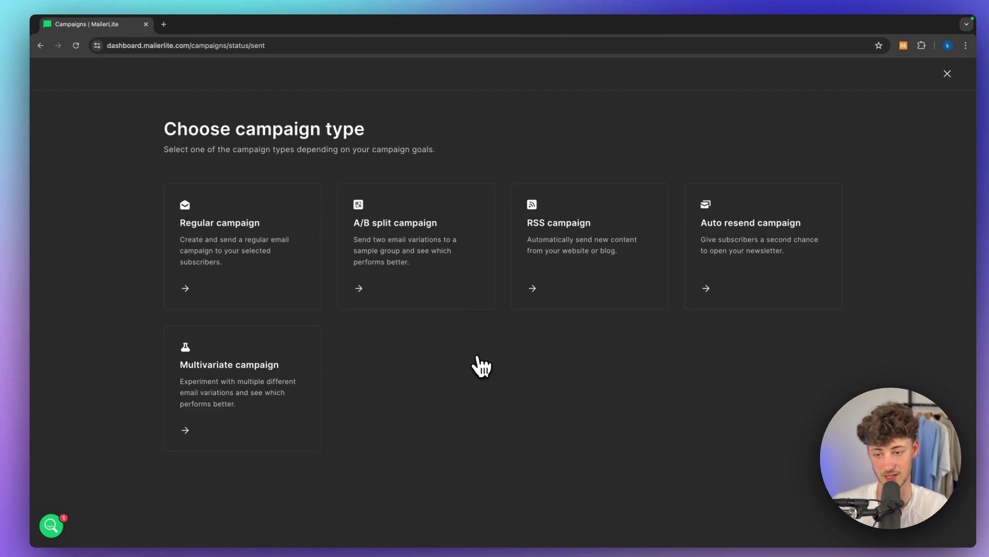
{"action": "left_click", "coordinate": [276, 243]}
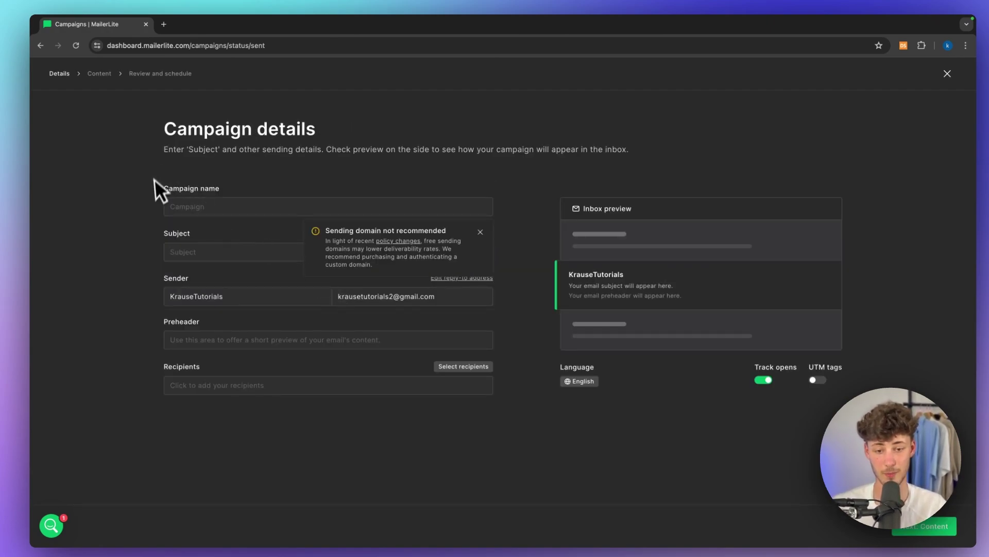
{"action": "left_click_drag", "start_coordinate": [154, 193], "coordinate": [243, 199]}
{"action": "left_click", "coordinate": [205, 202]}
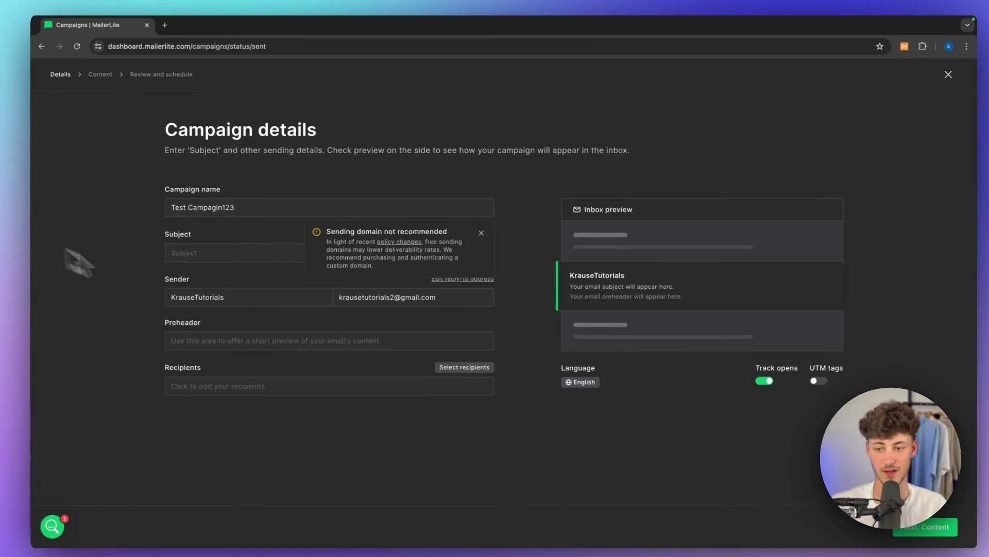
{"action": "left_click", "coordinate": [198, 257]}
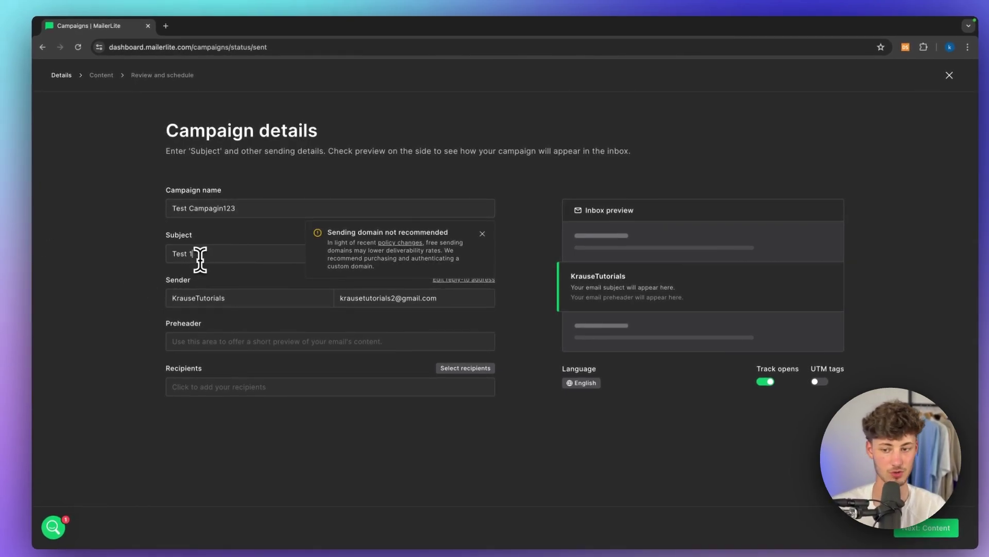
{"action": "left_click", "coordinate": [482, 233]}
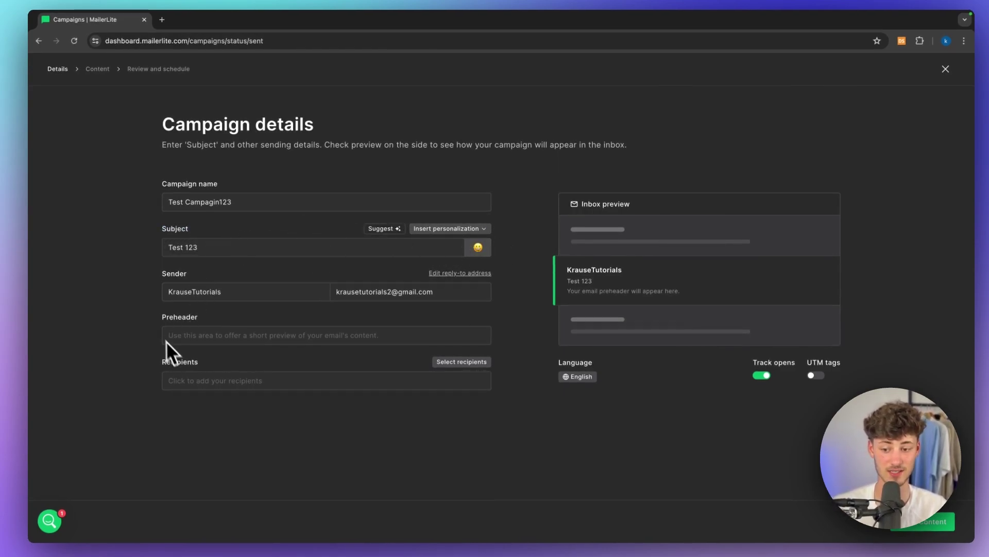
{"action": "left_click", "coordinate": [211, 322]}
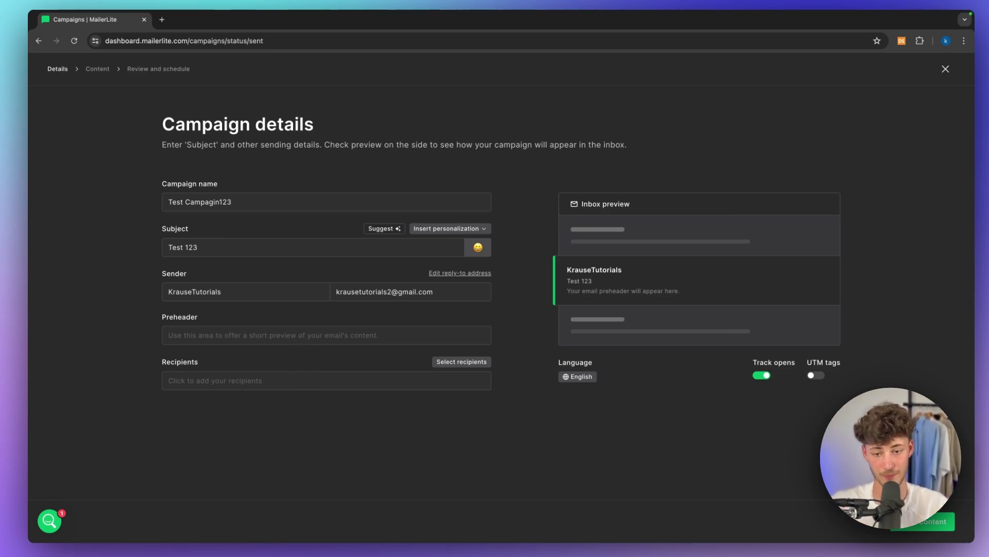
{"action": "left_click", "coordinate": [432, 229]}
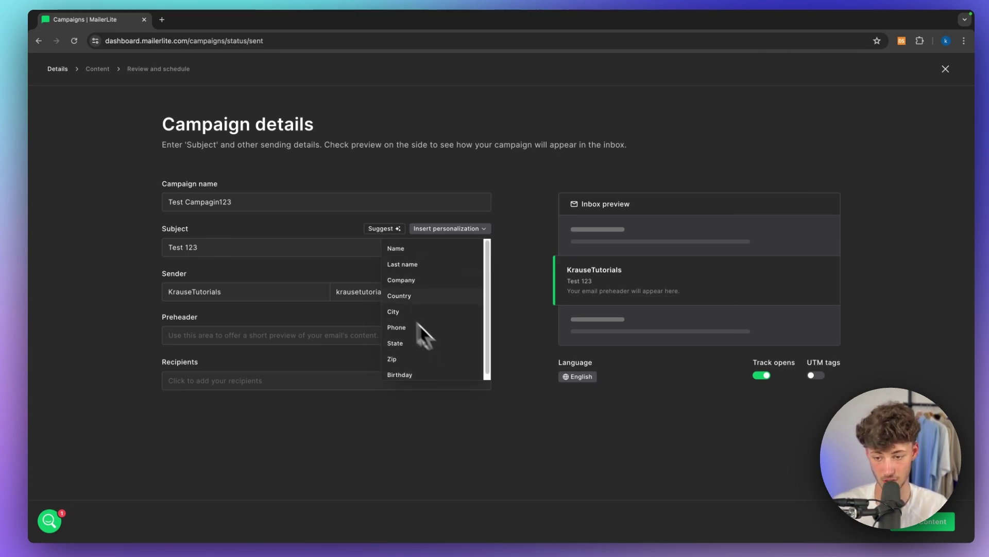
{"action": "left_click", "coordinate": [335, 263]}
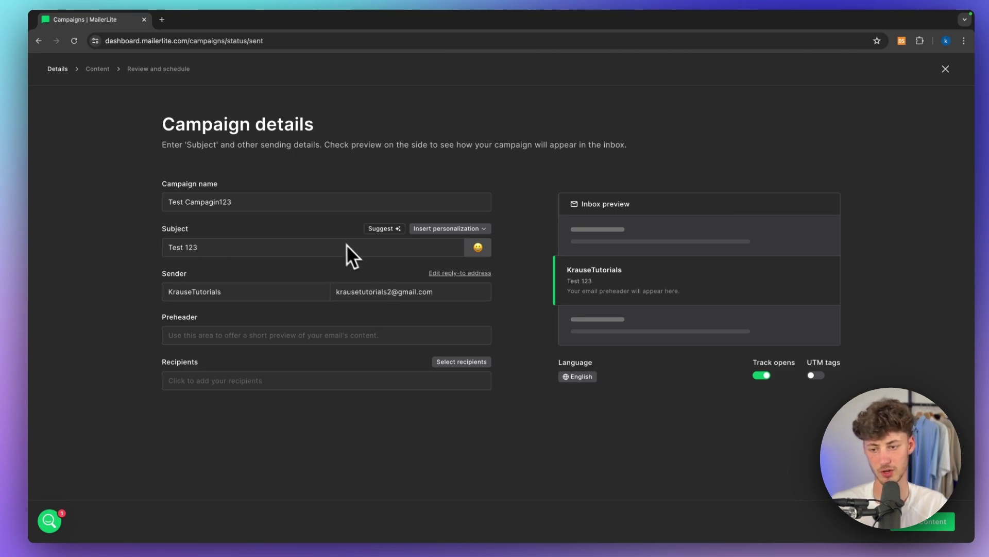
{"action": "left_click", "coordinate": [265, 236]}
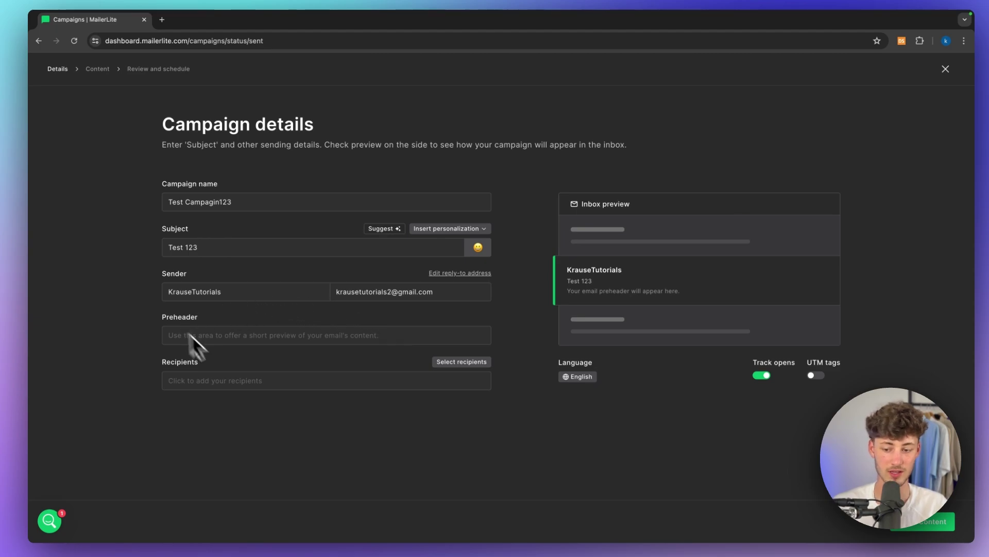
Choose all active subscribers as recipients and proceed to the Content step
{"action": "left_click", "coordinate": [459, 364]}
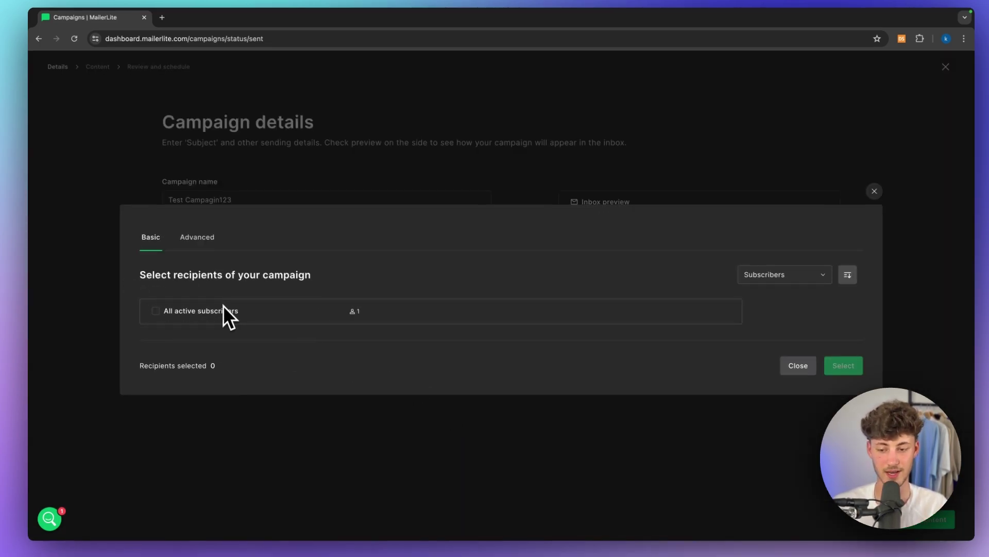
{"action": "left_click", "coordinate": [158, 313]}
{"action": "left_click", "coordinate": [834, 361]}
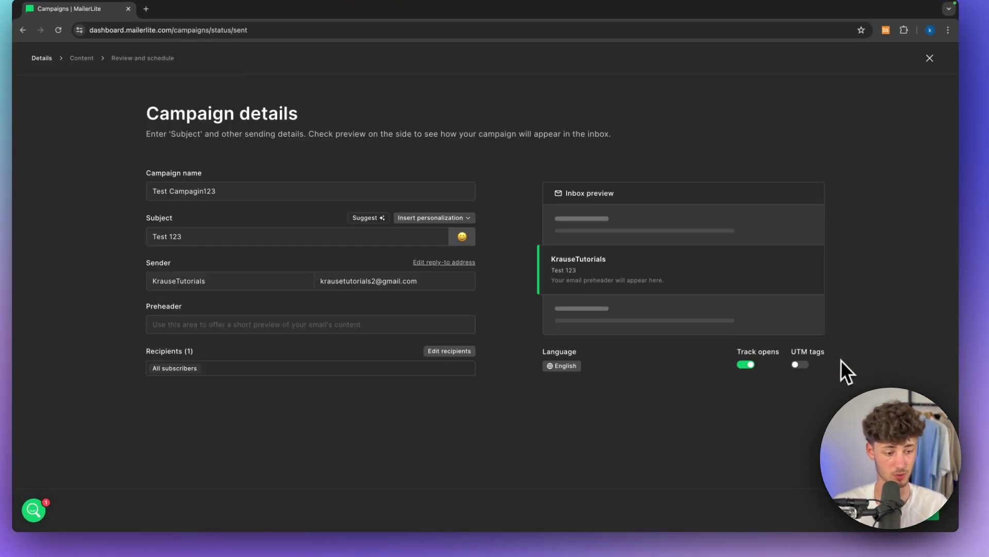
{"action": "left_click", "coordinate": [928, 510]}
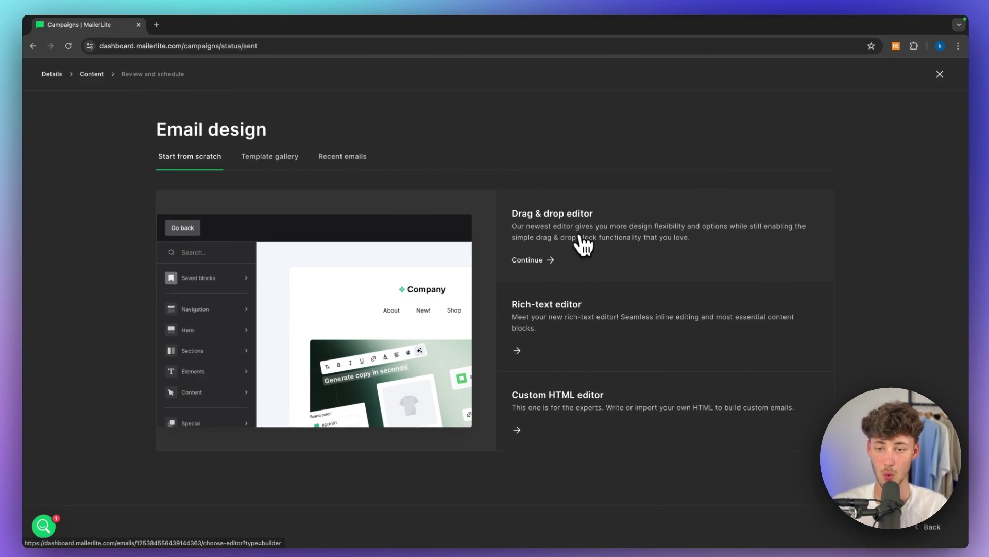
{"action": "mouse_move", "coordinate": [520, 217]}
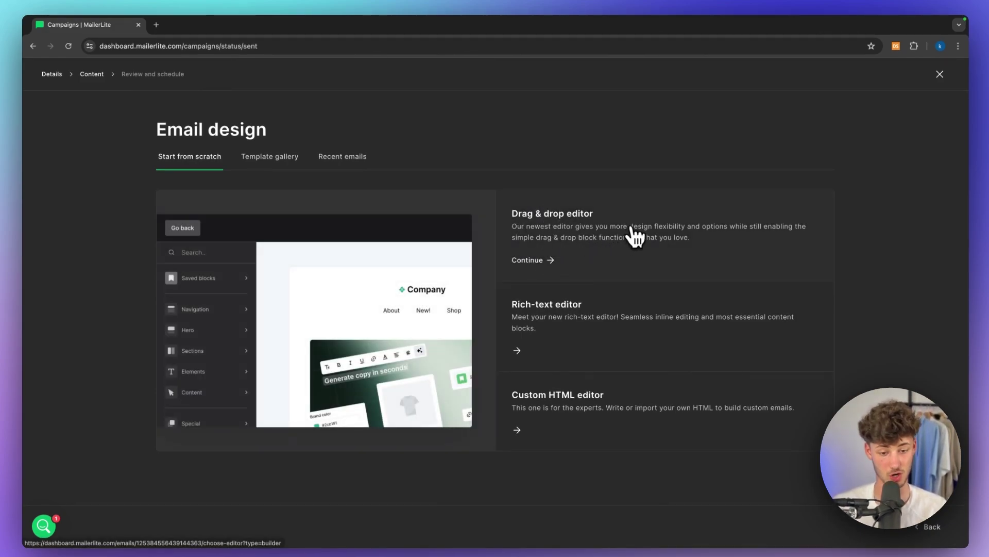
{"action": "mouse_move", "coordinate": [668, 324]}
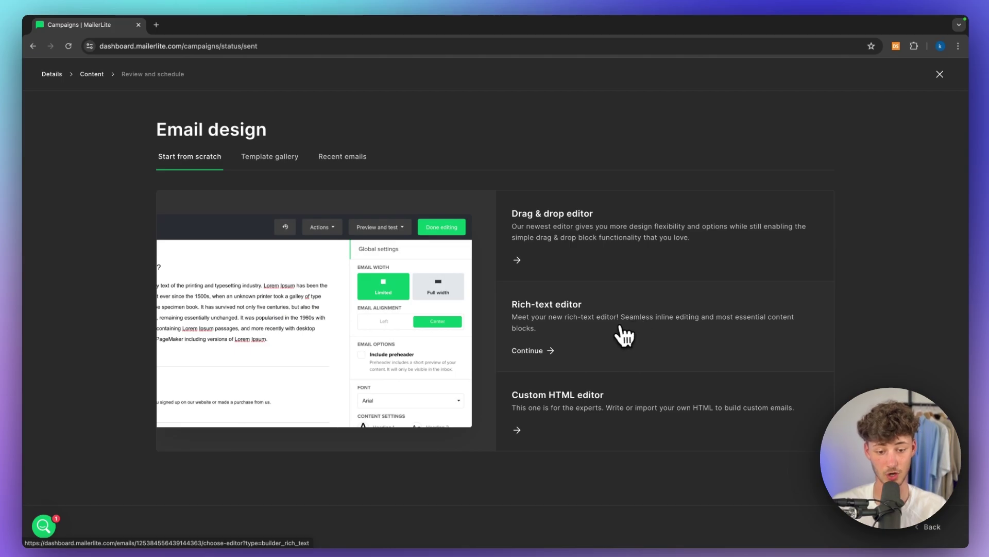
{"action": "mouse_move", "coordinate": [624, 402]}
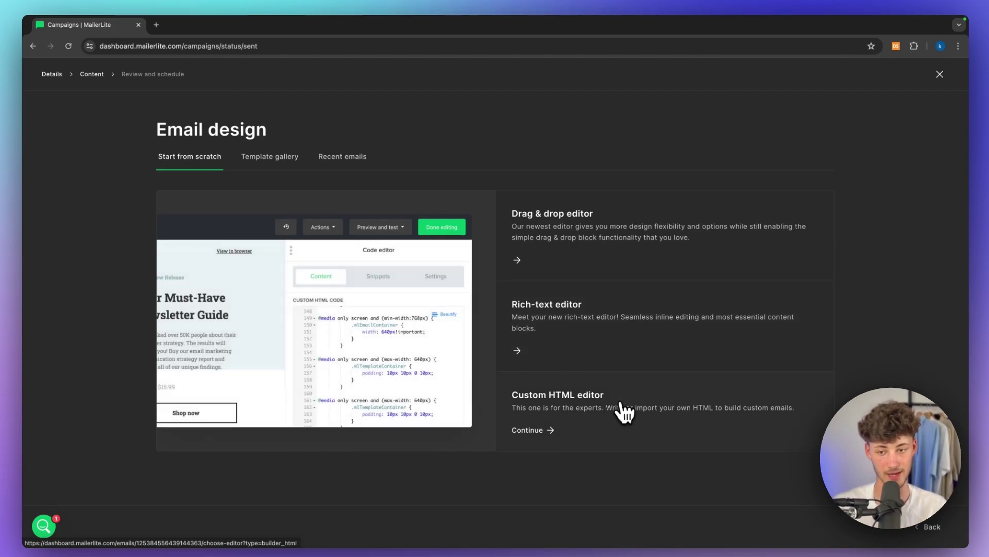
{"action": "mouse_move", "coordinate": [617, 340]}
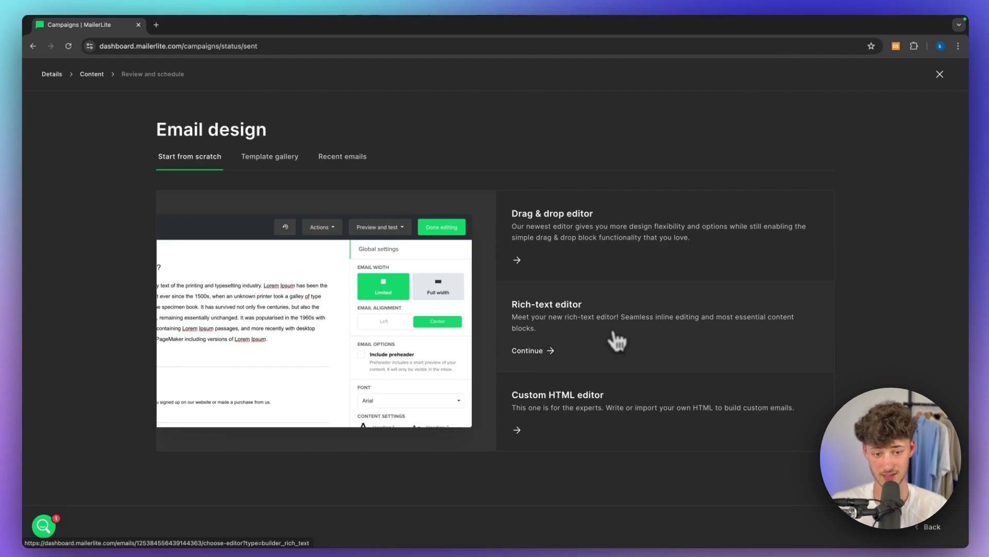
{"action": "mouse_move", "coordinate": [563, 288]}
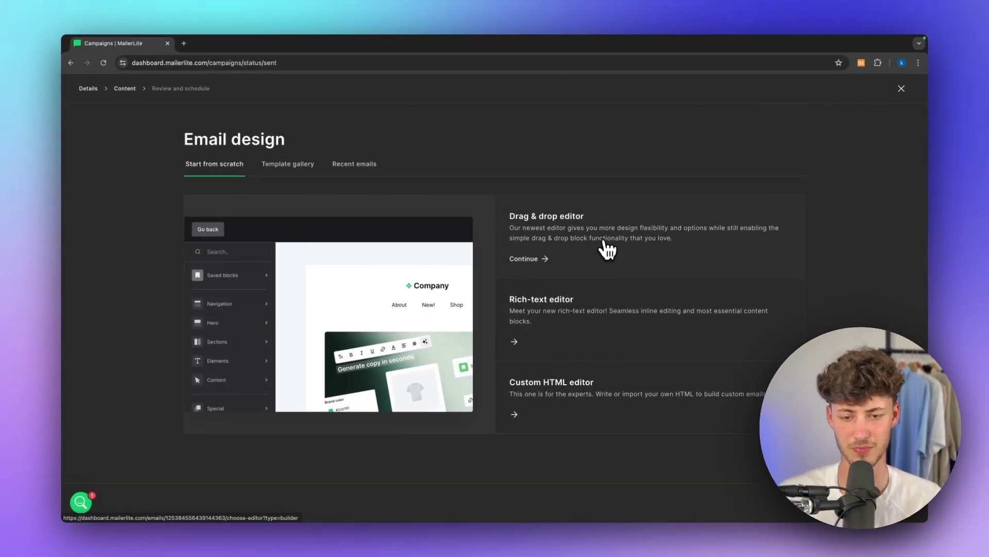
{"action": "left_click", "coordinate": [598, 246]}
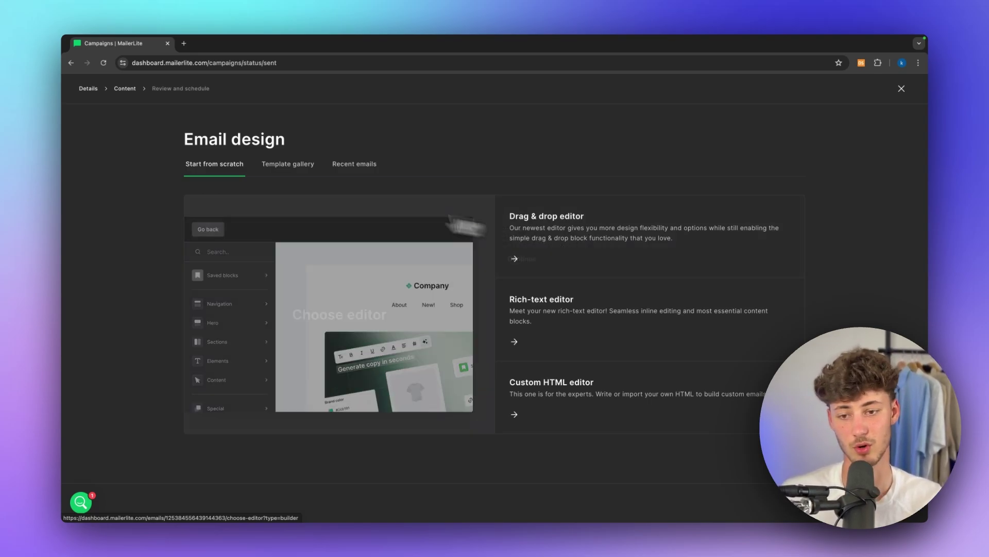
Page through the email template gallery to its third page
{"action": "left_click", "coordinate": [297, 168]}
{"action": "scroll", "coordinate": [588, 335], "scroll_direction": "down", "scroll_amount": 5}
{"action": "scroll", "coordinate": [601, 338], "scroll_direction": "down", "scroll_amount": 3}
{"action": "scroll", "coordinate": [702, 348], "scroll_direction": "up", "scroll_amount": 6}
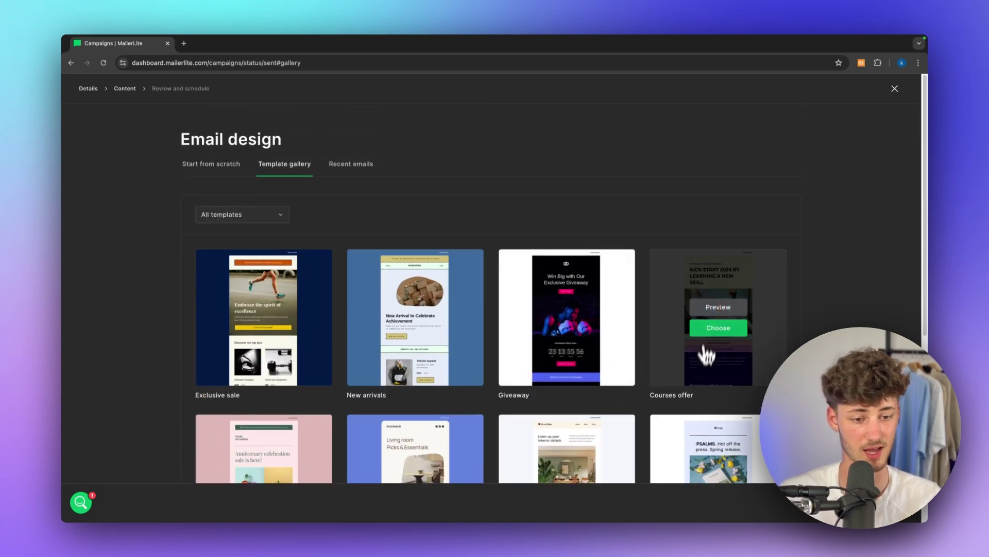
{"action": "scroll", "coordinate": [707, 331], "scroll_direction": "down", "scroll_amount": 6}
{"action": "left_click", "coordinate": [767, 449]}
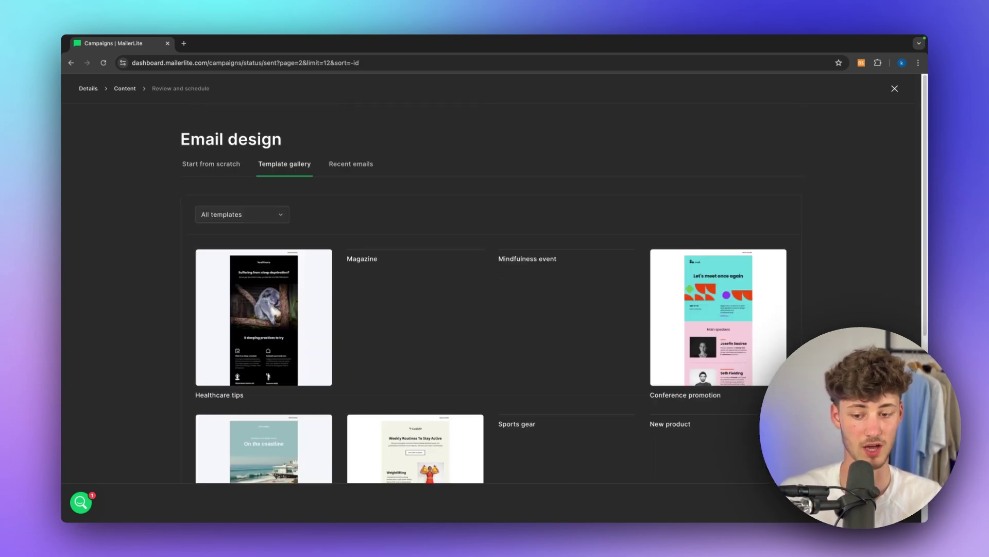
{"action": "scroll", "coordinate": [756, 454], "scroll_direction": "down", "scroll_amount": 5}
{"action": "left_click", "coordinate": [754, 450]}
{"action": "scroll", "coordinate": [752, 299], "scroll_direction": "down", "scroll_amount": 5}
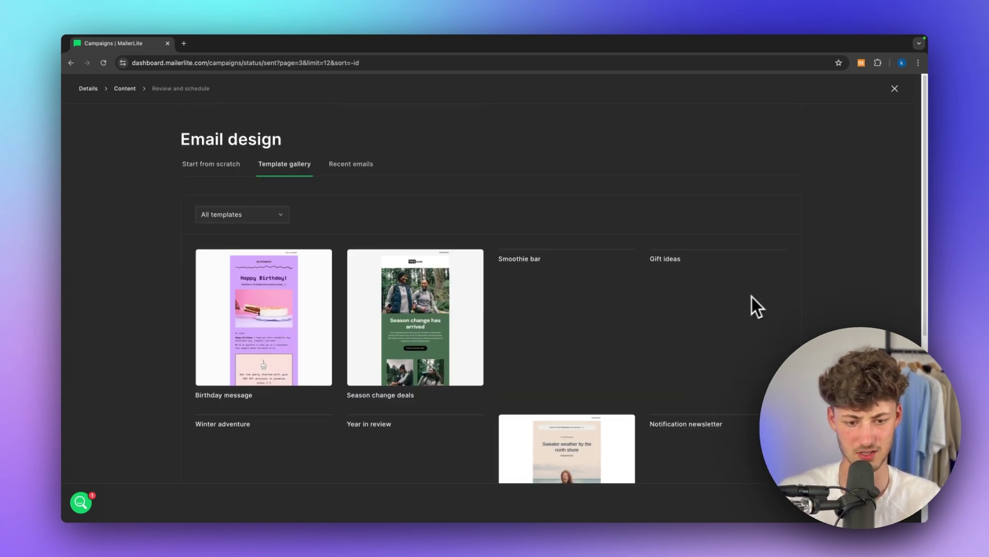
Return to the first gallery page and choose the Promoted products template
{"action": "left_click", "coordinate": [741, 452]}
{"action": "scroll", "coordinate": [745, 466], "scroll_direction": "down", "scroll_amount": 5}
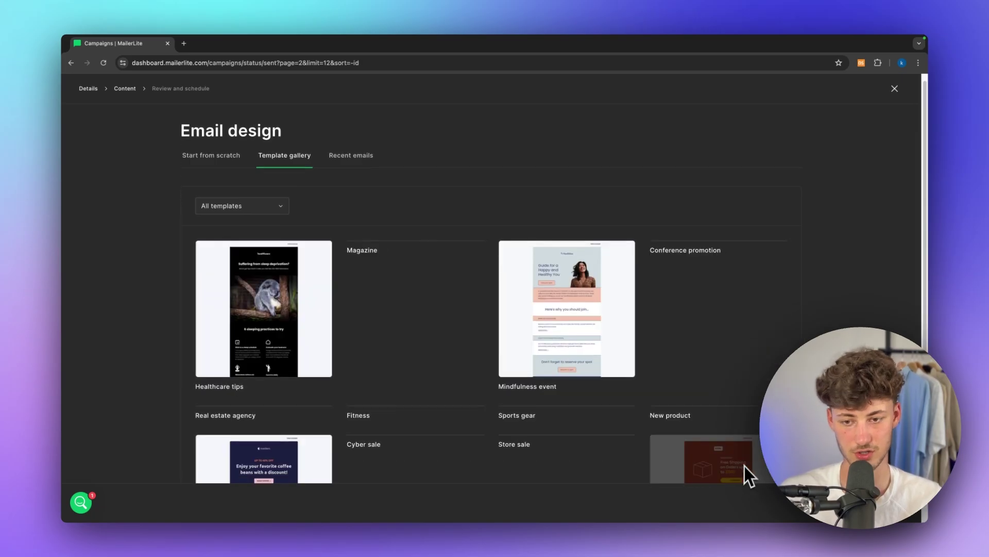
{"action": "left_click", "coordinate": [713, 448]}
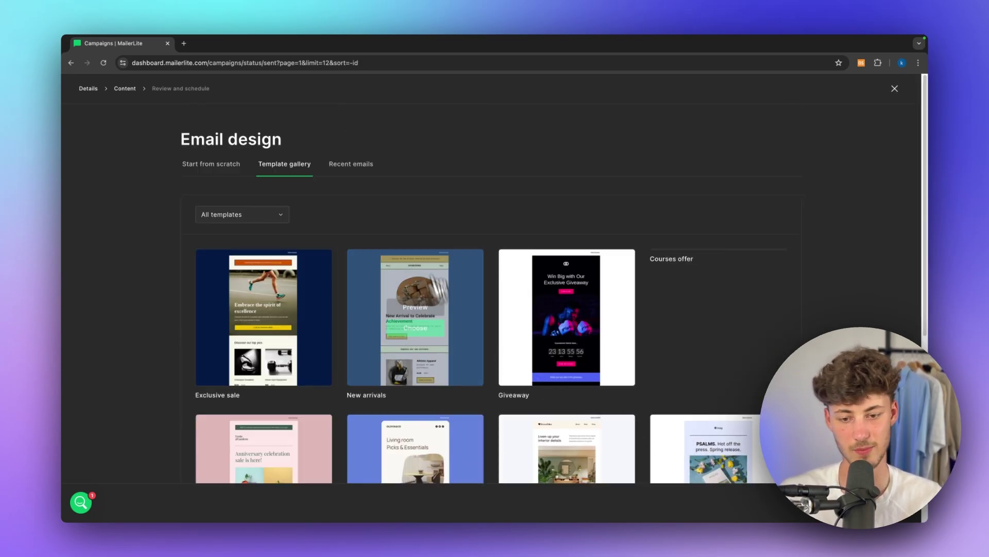
{"action": "scroll", "coordinate": [617, 233], "scroll_direction": "down", "scroll_amount": 5}
{"action": "scroll", "coordinate": [619, 242], "scroll_direction": "down", "scroll_amount": 2}
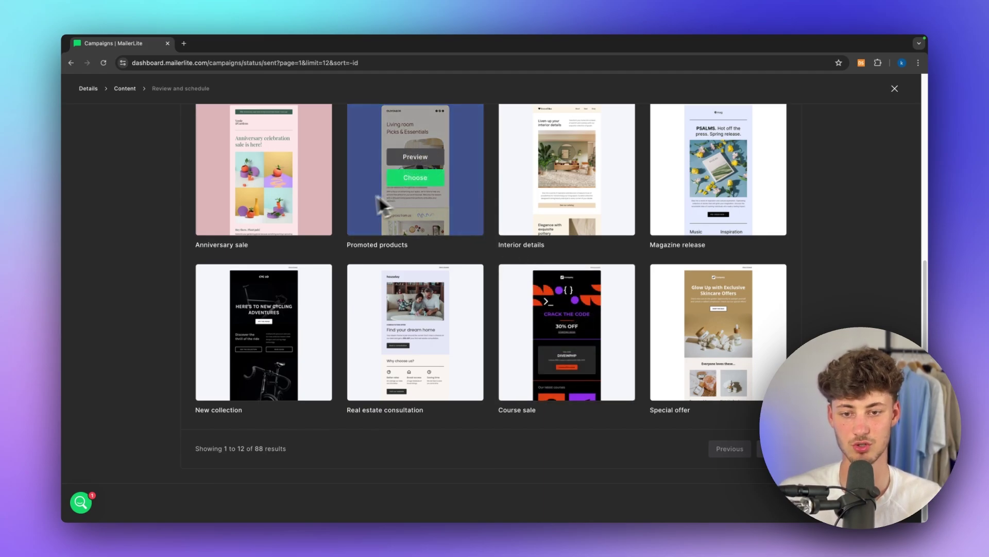
{"action": "left_click", "coordinate": [422, 178]}
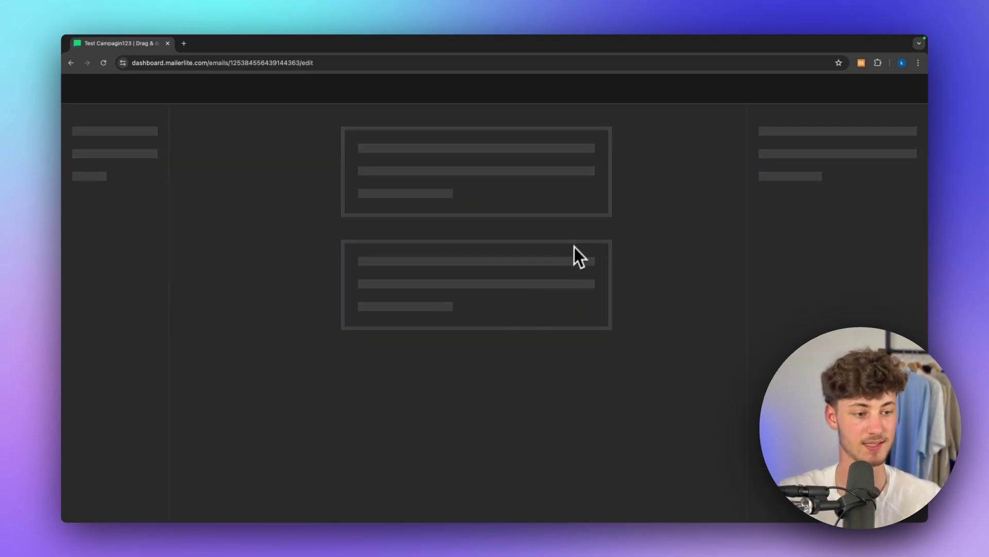
Replace the 'Living room / Picks & Essentials' heading with placeholder text, undoing an extra line
{"action": "scroll", "coordinate": [722, 195], "scroll_direction": "down", "scroll_amount": 10}
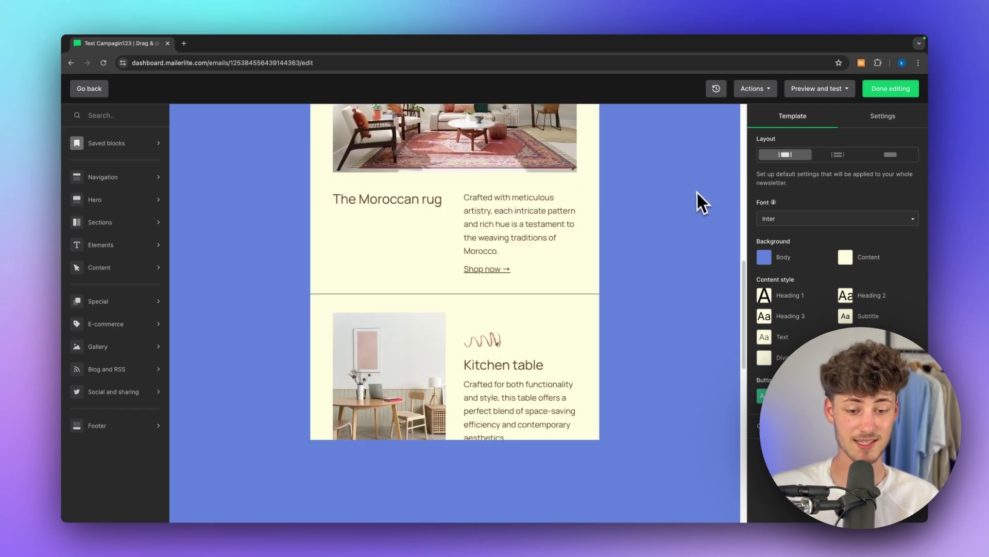
{"action": "scroll", "coordinate": [697, 193], "scroll_direction": "up", "scroll_amount": 10}
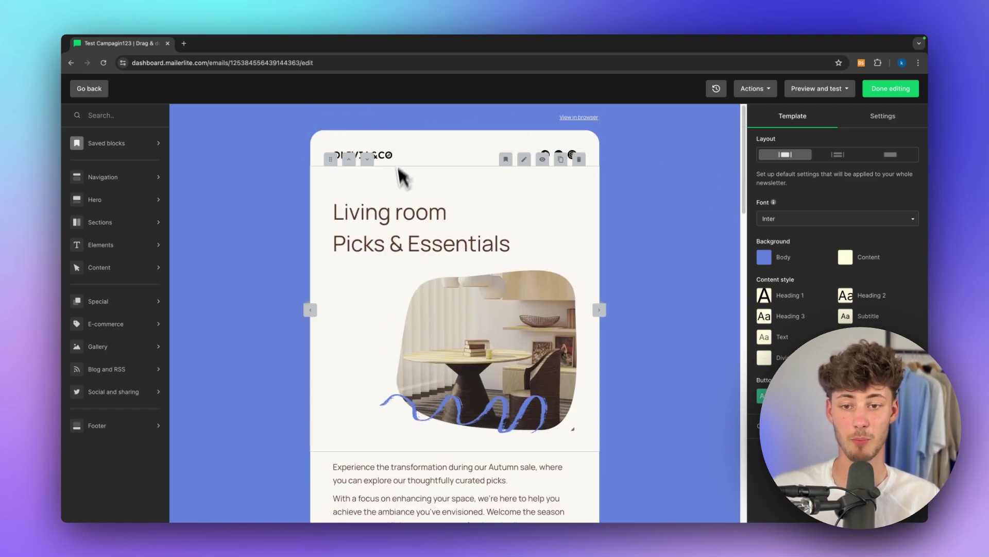
{"action": "scroll", "coordinate": [470, 207], "scroll_direction": "down", "scroll_amount": 6}
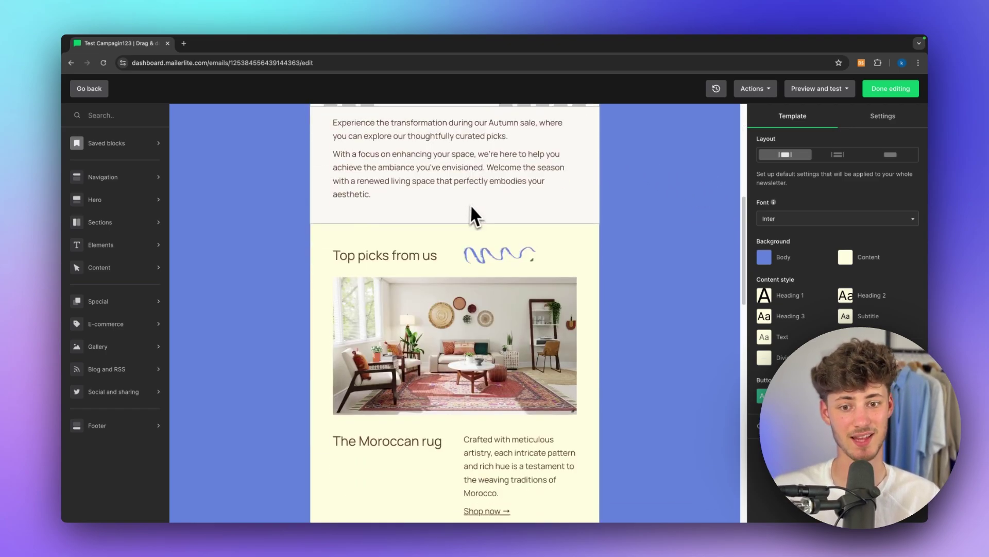
{"action": "scroll", "coordinate": [479, 196], "scroll_direction": "up", "scroll_amount": 6}
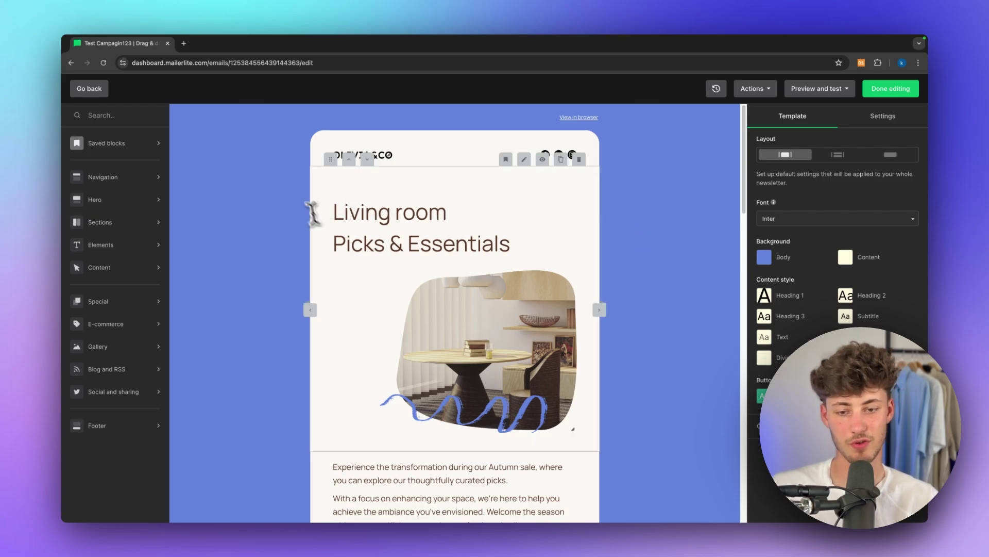
{"action": "left_click_drag", "start_coordinate": [377, 214], "coordinate": [514, 270]}
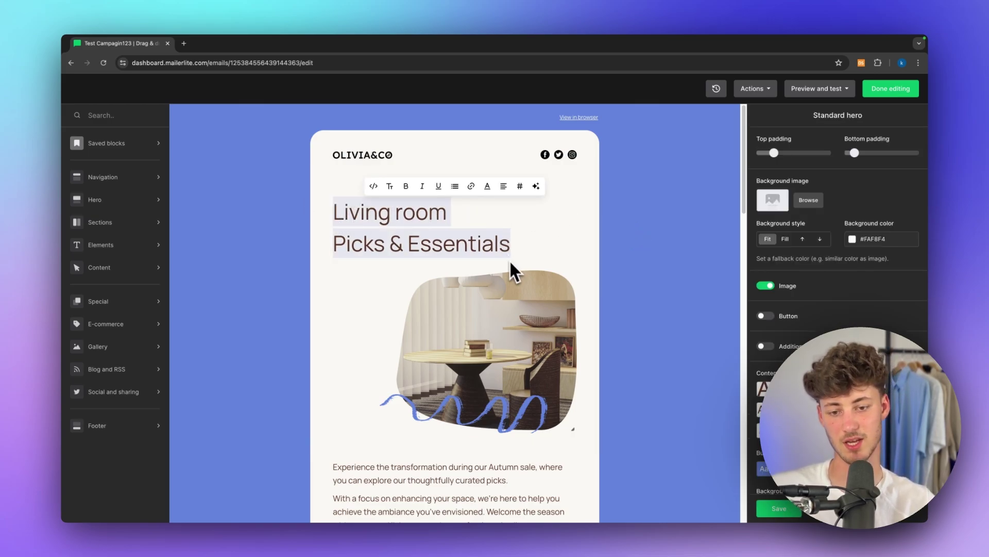
{"action": "type", "text": "dfsgsfdsgsdf"}
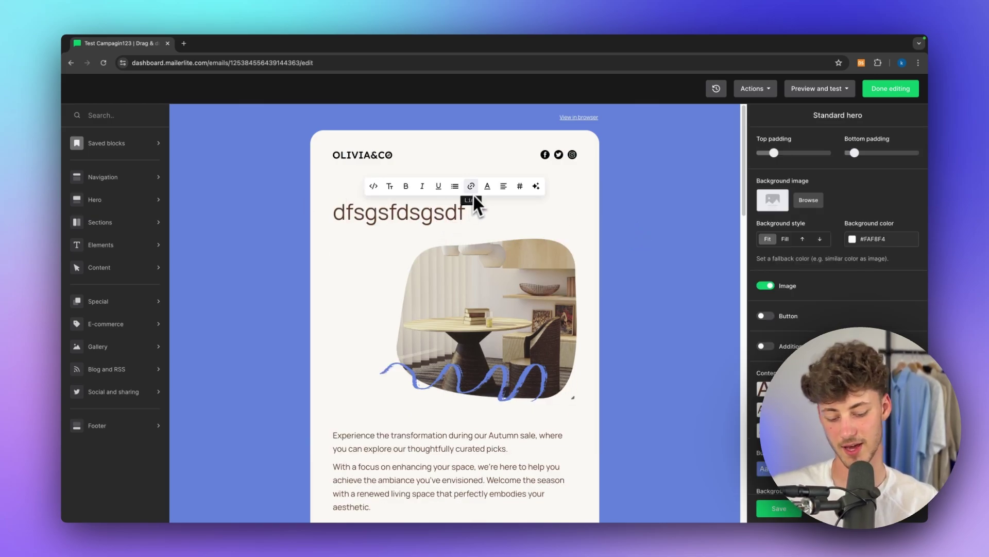
{"action": "key", "text": "Return"}
{"action": "type", "text": "ffsdfsdf"}
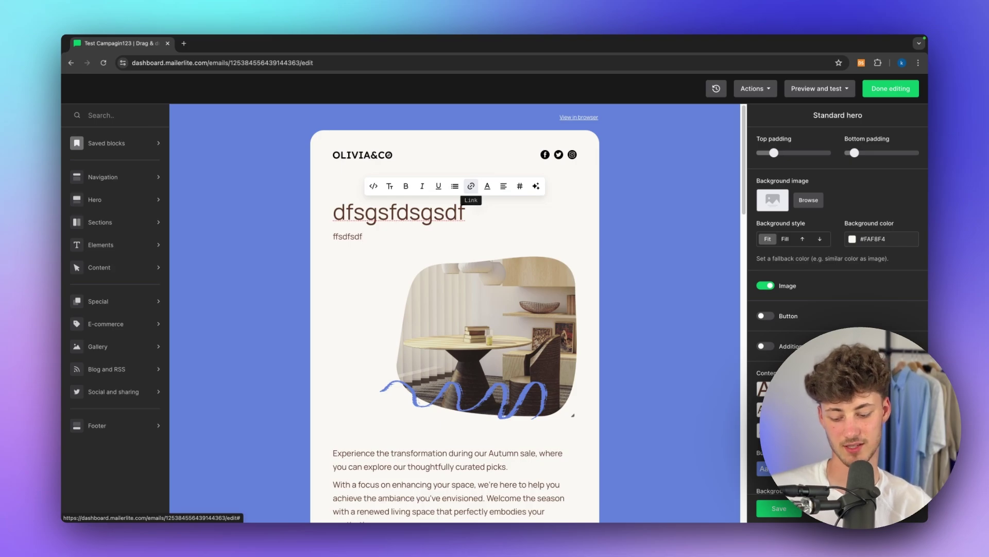
{"action": "key", "text": "ctrl+z"}
{"action": "key", "text": "ctrl+z"}
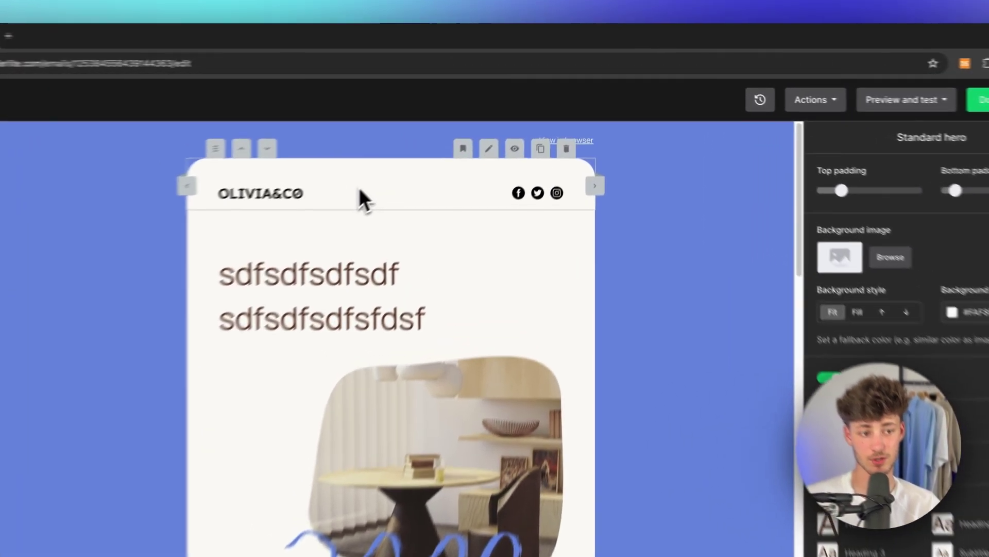
Bring up the Logo + Social links settings for the email header
{"action": "left_click", "coordinate": [430, 154]}
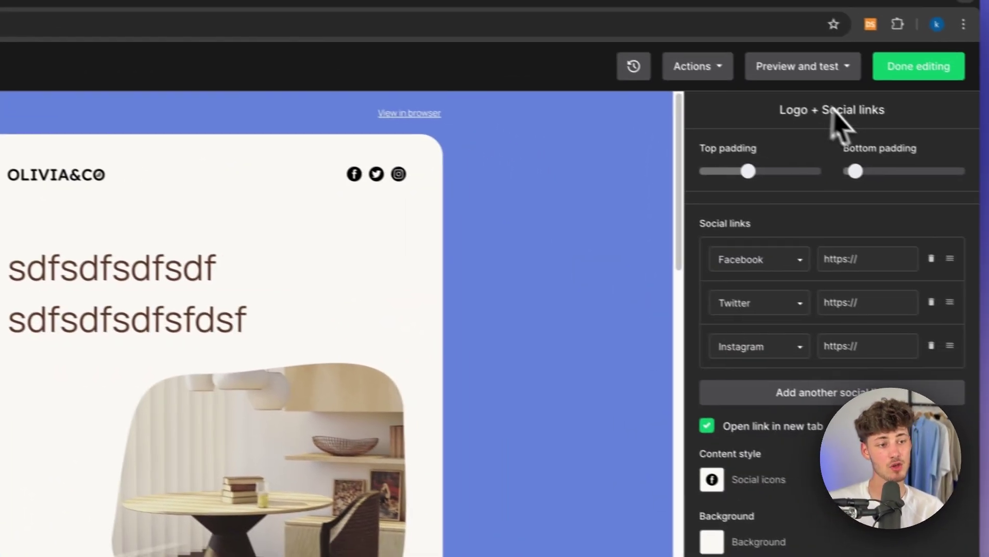
{"action": "triple_click", "coordinate": [835, 118]}
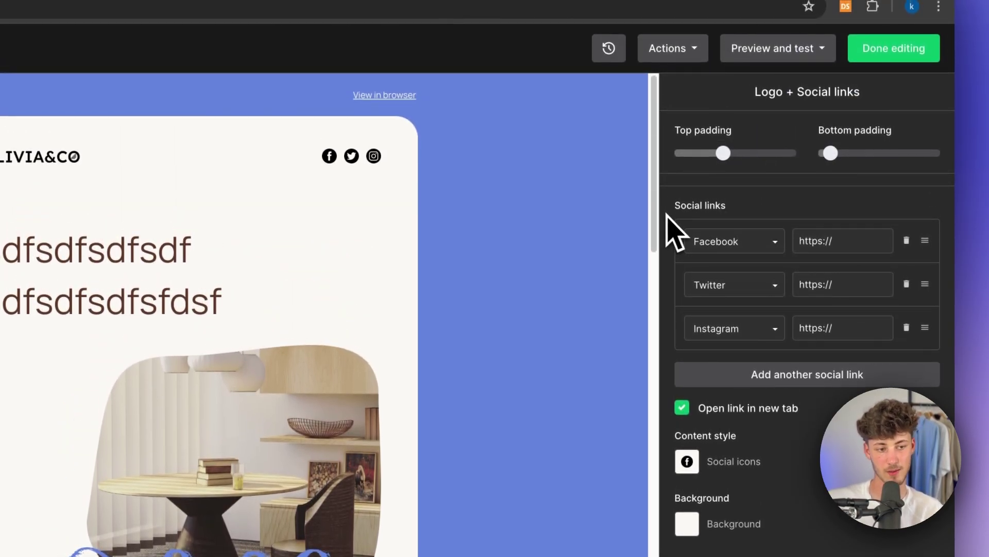
{"action": "left_click_drag", "start_coordinate": [683, 202], "coordinate": [707, 361]}
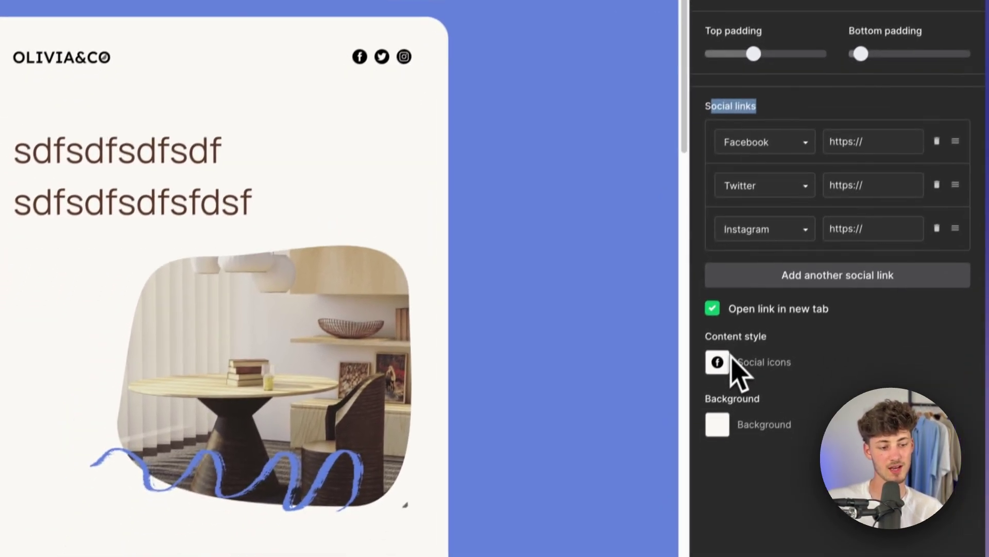
{"action": "left_click_drag", "start_coordinate": [670, 436], "coordinate": [674, 436]}
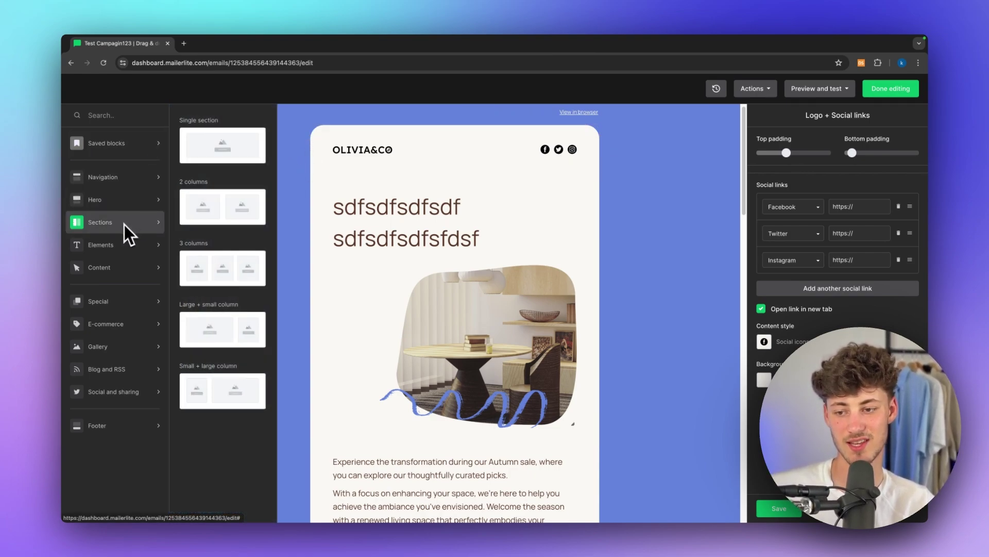
Add an empty single-column section directly below the hero image
{"action": "mouse_move", "coordinate": [122, 249]}
{"action": "mouse_move", "coordinate": [116, 224]}
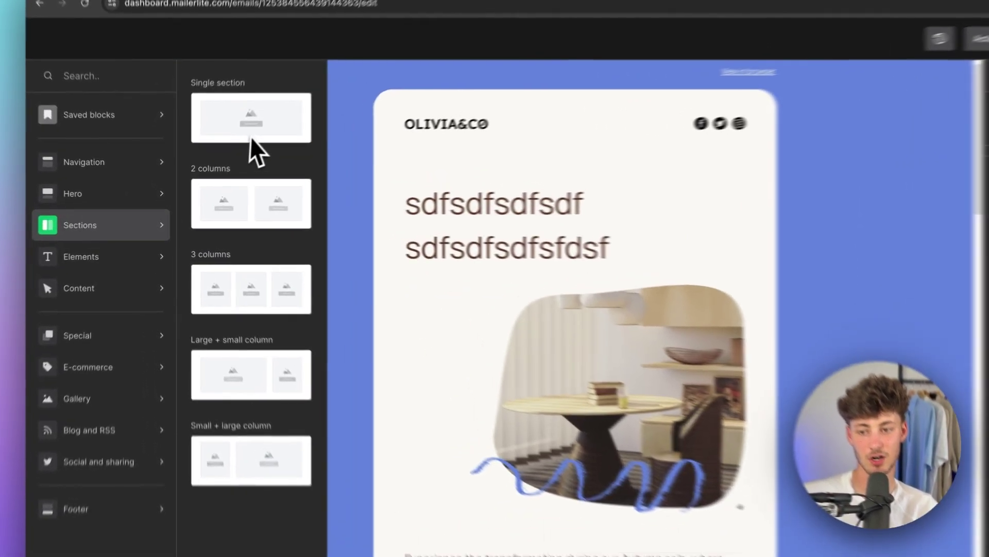
{"action": "left_click_drag", "start_coordinate": [226, 161], "coordinate": [464, 384]}
{"action": "left_click_drag", "start_coordinate": [617, 348], "coordinate": [636, 235]}
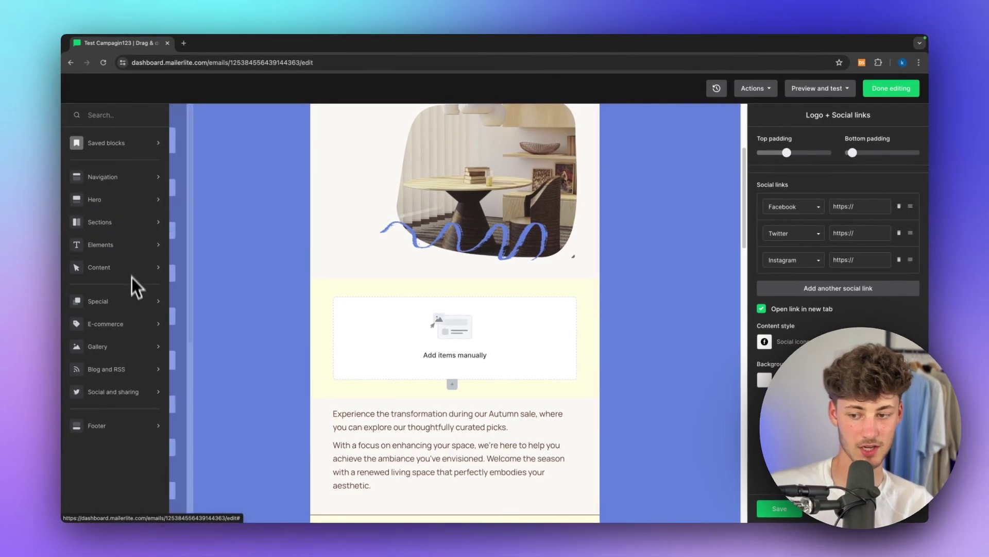
Browse the other block options, then finish editing the email
{"action": "mouse_move", "coordinate": [137, 302]}
{"action": "mouse_move", "coordinate": [139, 267]}
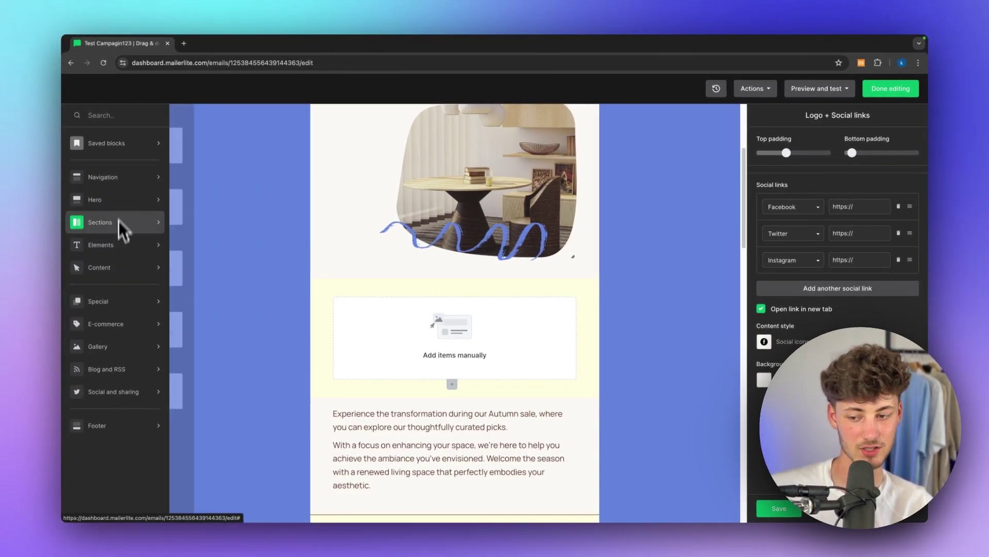
{"action": "scroll", "coordinate": [126, 245], "scroll_direction": "down", "scroll_amount": 4}
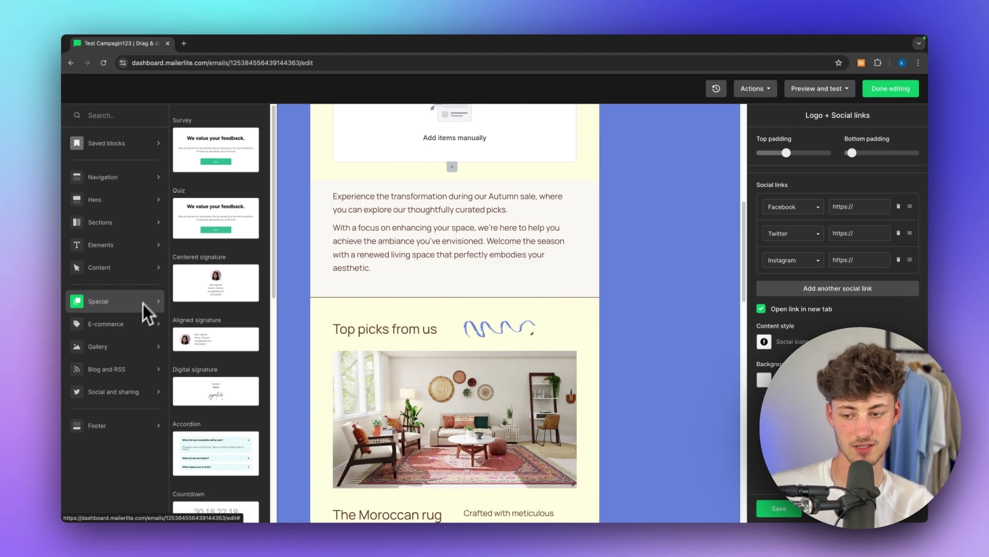
{"action": "mouse_move", "coordinate": [138, 351]}
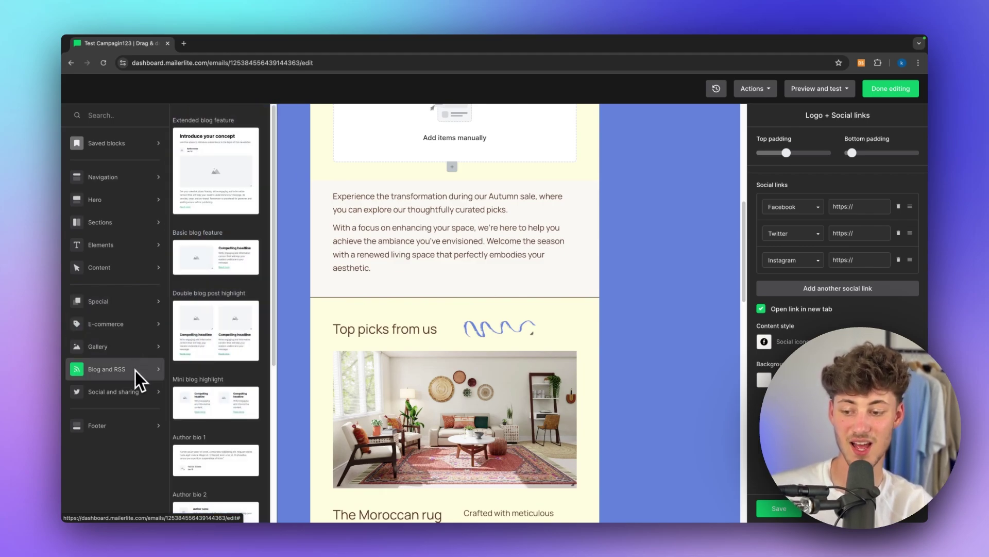
{"action": "scroll", "coordinate": [455, 309], "scroll_direction": "up", "scroll_amount": 10}
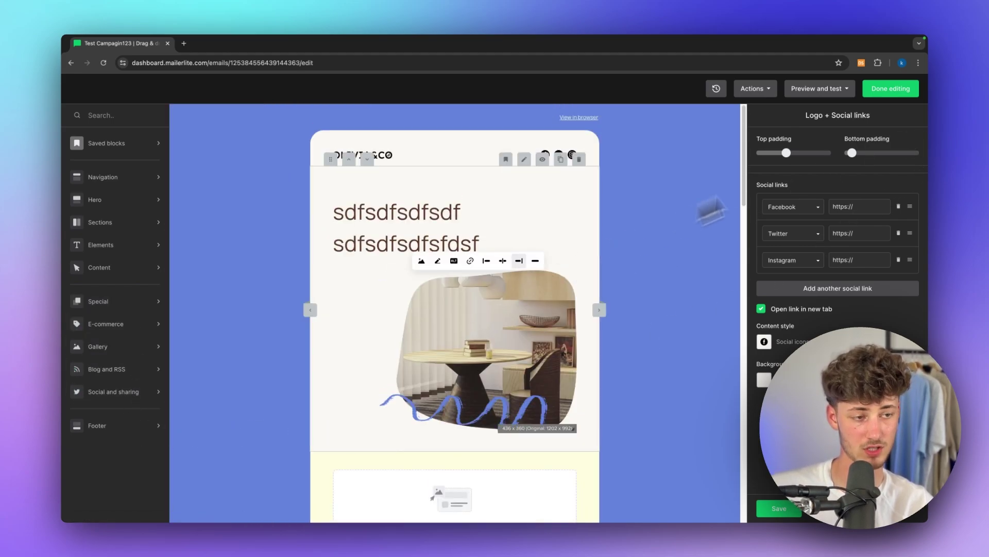
{"action": "left_click", "coordinate": [891, 88]}
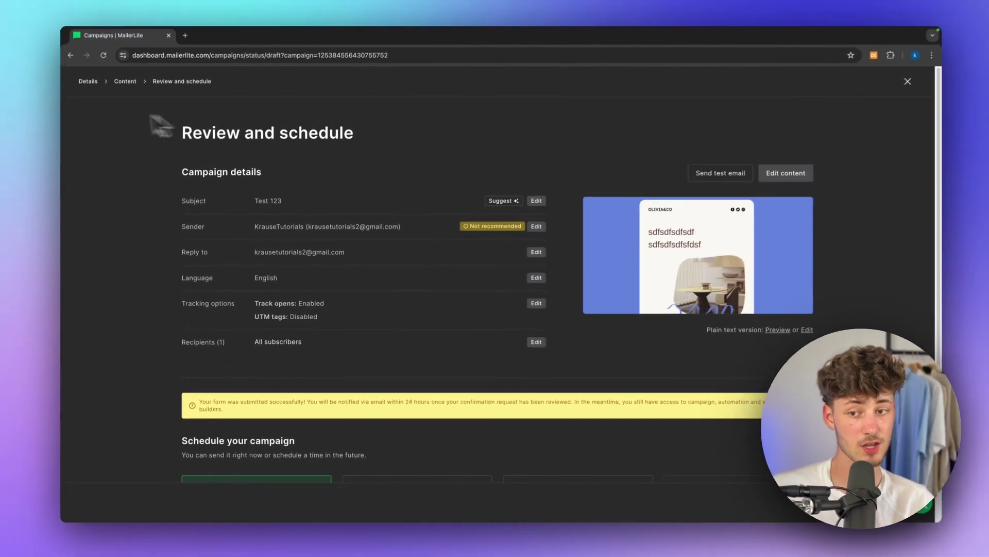
Look over the Test 123 review page, then close it to return to Drafts
{"action": "scroll", "coordinate": [307, 241], "scroll_direction": "down", "scroll_amount": 3}
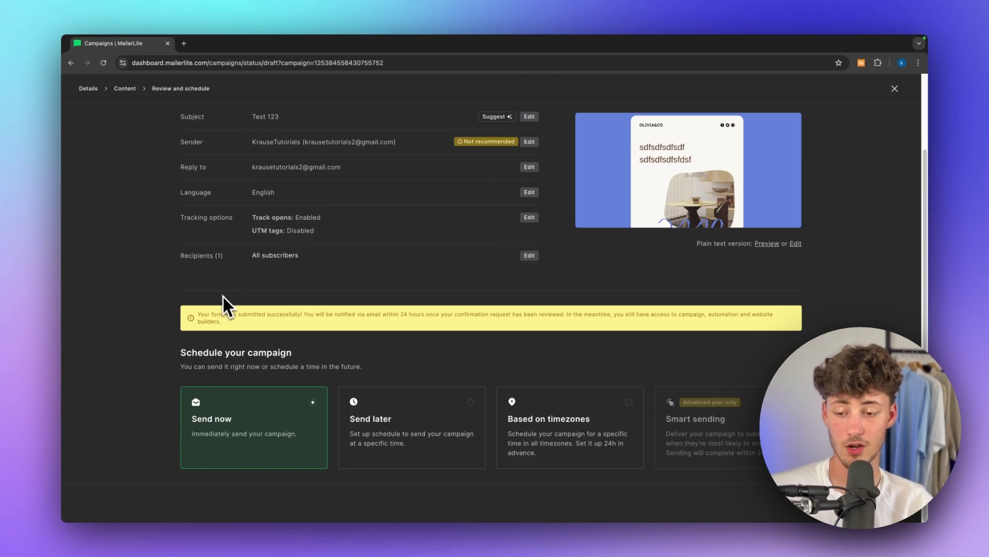
{"action": "scroll", "coordinate": [240, 300], "scroll_direction": "up", "scroll_amount": 2}
{"action": "scroll", "coordinate": [257, 305], "scroll_direction": "down", "scroll_amount": 2}
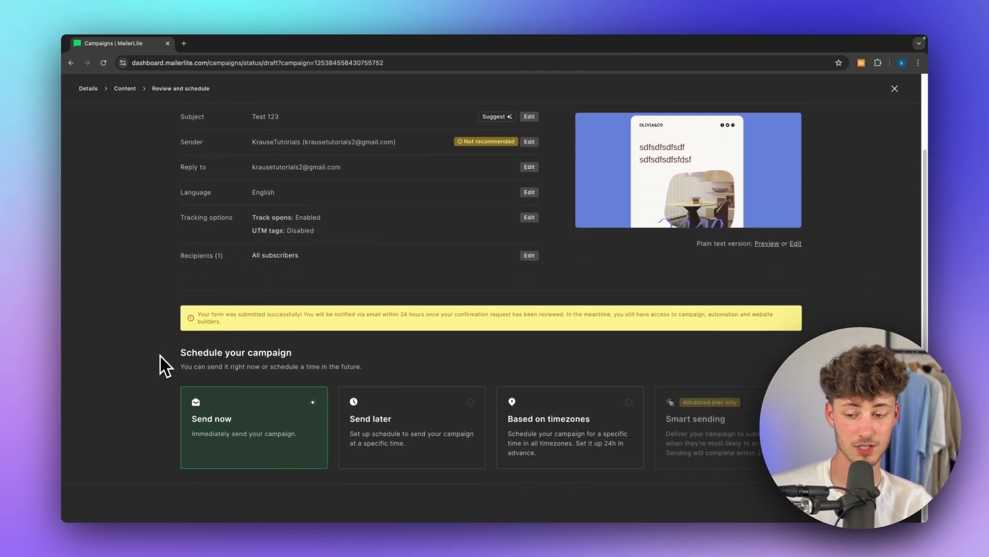
{"action": "left_click_drag", "start_coordinate": [155, 356], "coordinate": [301, 365]}
{"action": "left_click", "coordinate": [239, 367]}
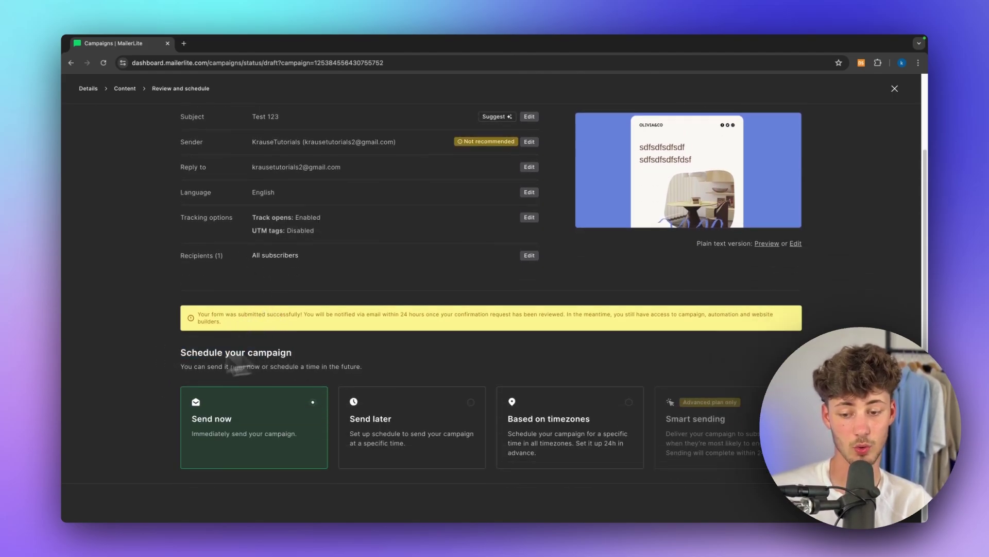
{"action": "scroll", "coordinate": [256, 373], "scroll_direction": "up", "scroll_amount": 2}
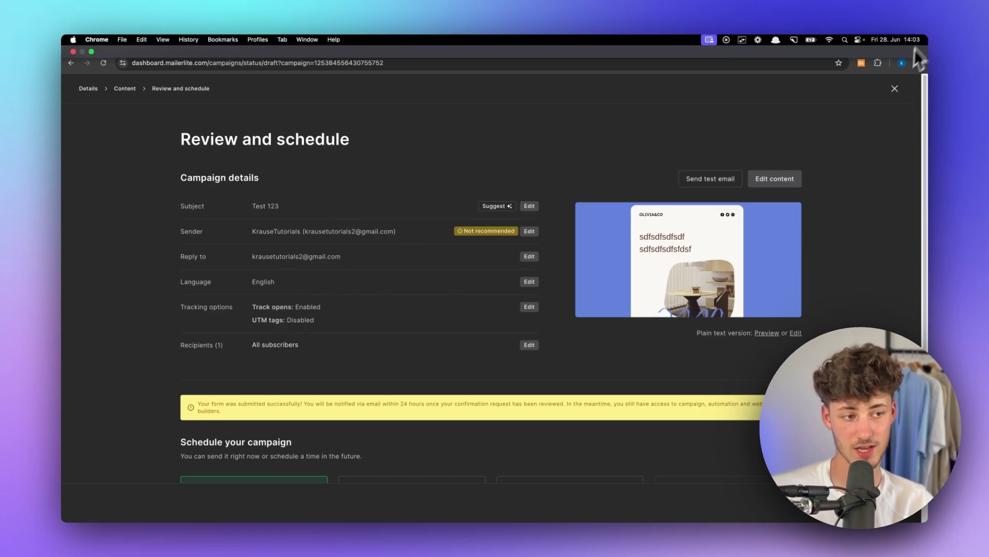
{"action": "left_click", "coordinate": [896, 90]}
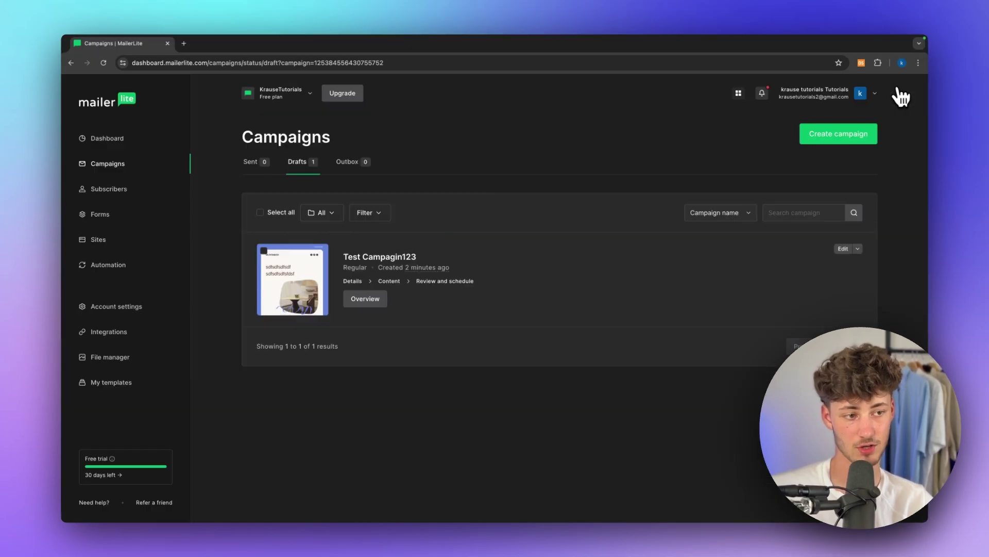
Create a new automation from scratch named 'sdfsdfasd' and start building it
{"action": "left_click", "coordinate": [137, 279]}
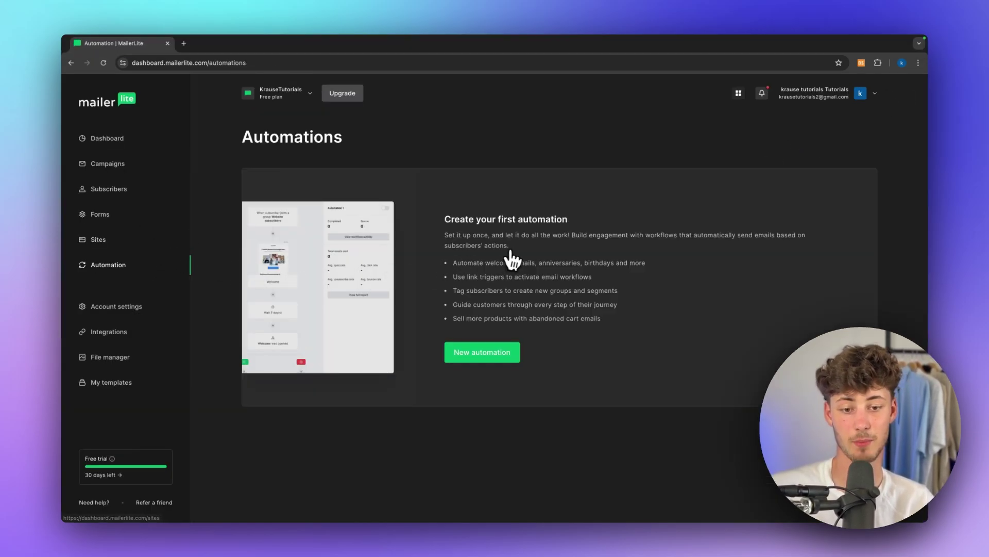
{"action": "left_click", "coordinate": [493, 354]}
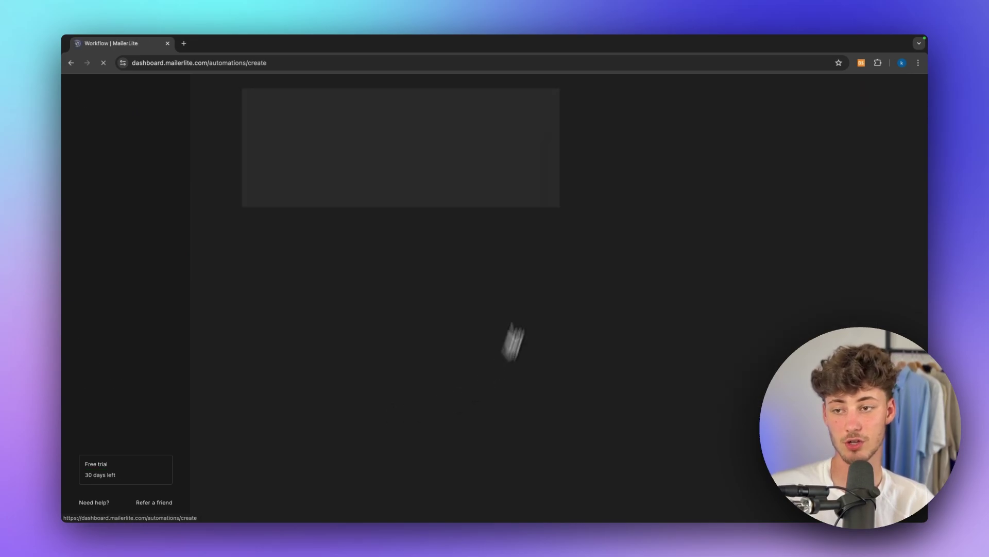
{"action": "left_click", "coordinate": [767, 294]}
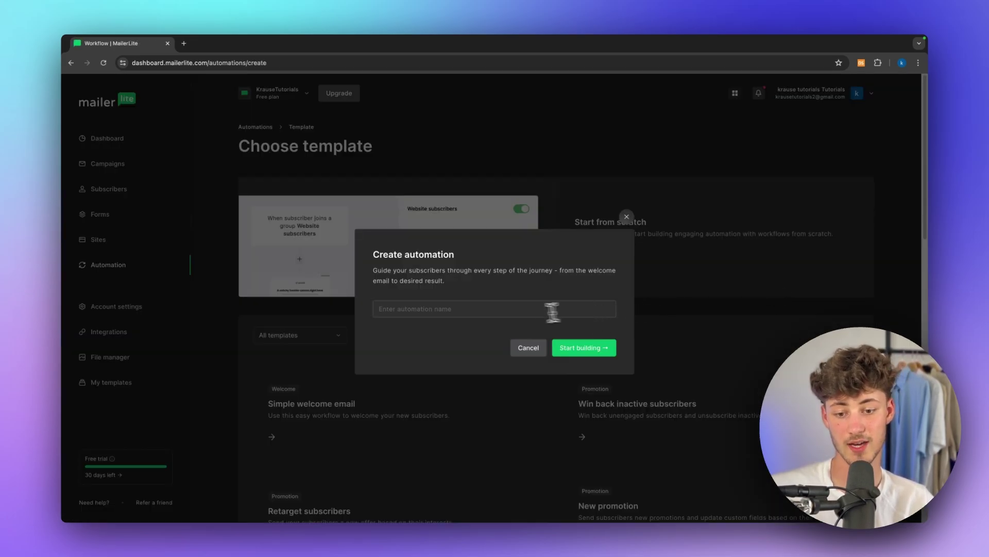
{"action": "type", "text": "sdfsdfasd"}
{"action": "left_click", "coordinate": [579, 349]}
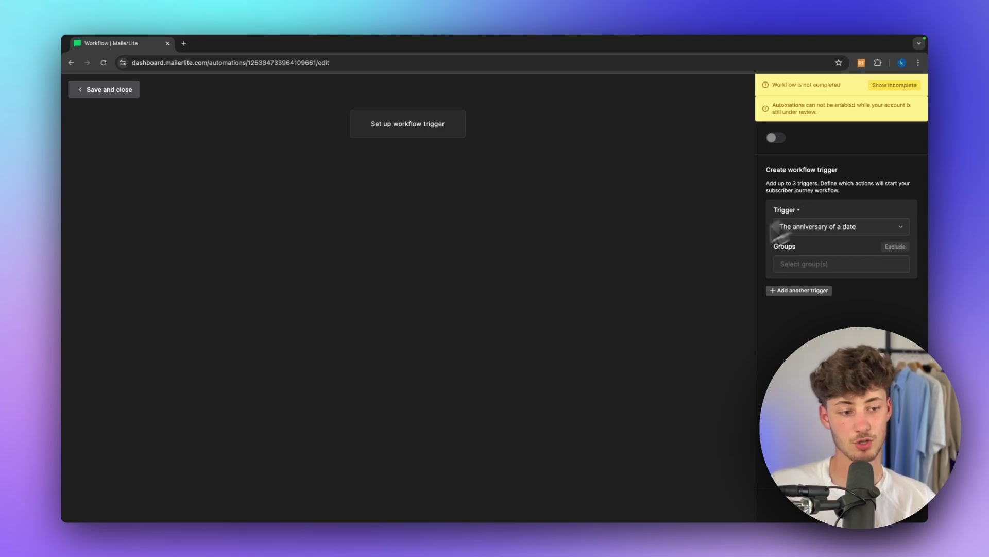
Set the workflow trigger to 'When subscriber joins group(s)' with group sf
{"action": "left_click", "coordinate": [800, 226]}
{"action": "scroll", "coordinate": [835, 281], "scroll_direction": "up", "scroll_amount": 2}
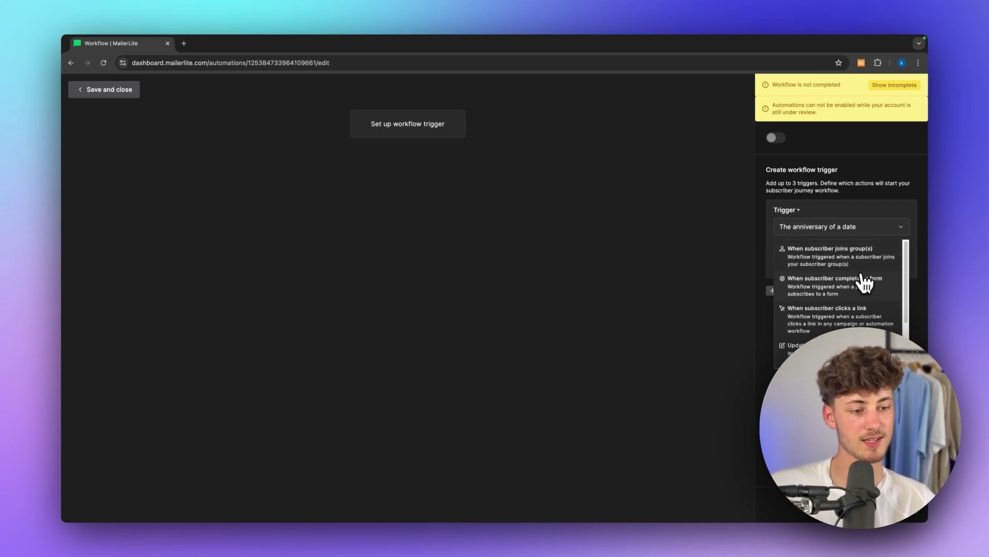
{"action": "left_click", "coordinate": [836, 263]}
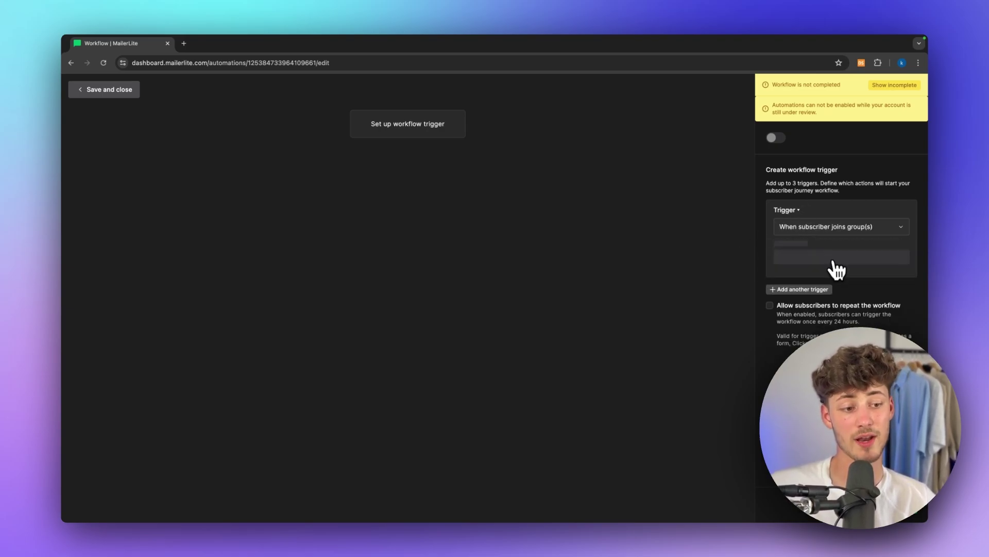
{"action": "left_click", "coordinate": [810, 265]}
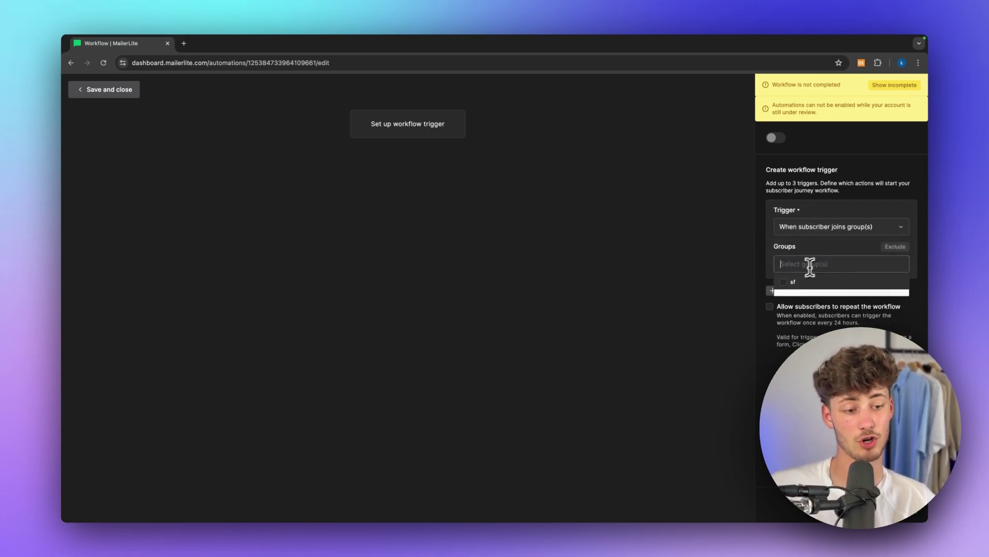
{"action": "left_click", "coordinate": [784, 283]}
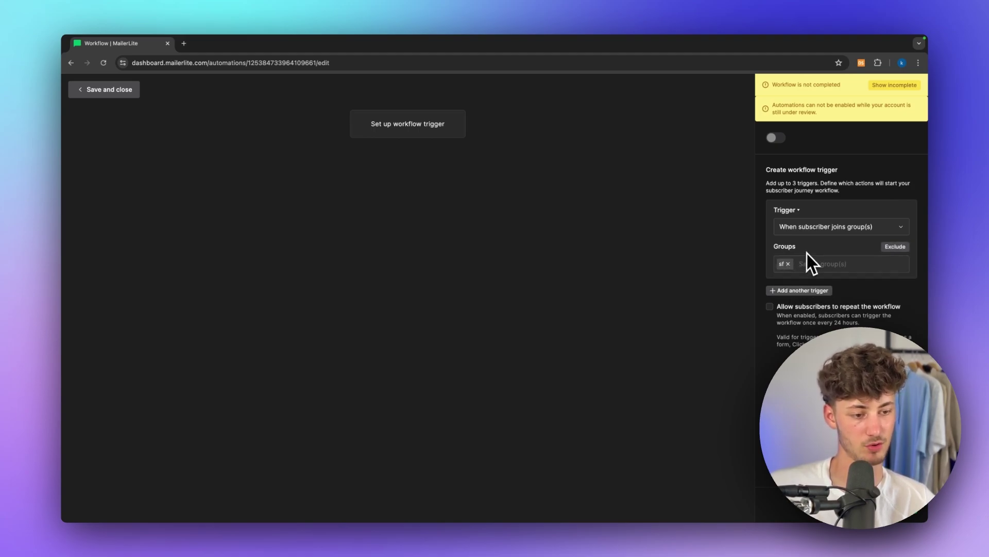
{"action": "left_click", "coordinate": [788, 291]}
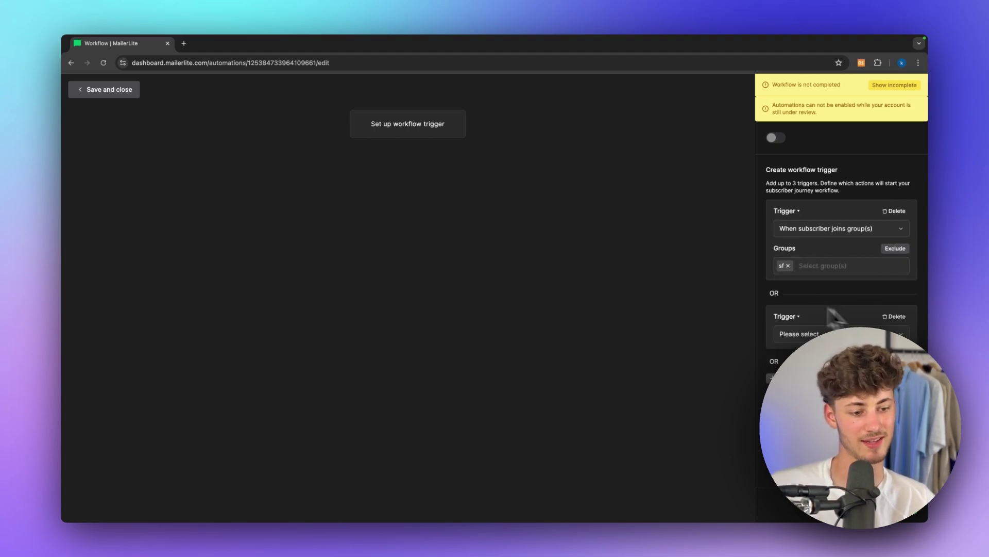
{"action": "left_click", "coordinate": [896, 316]}
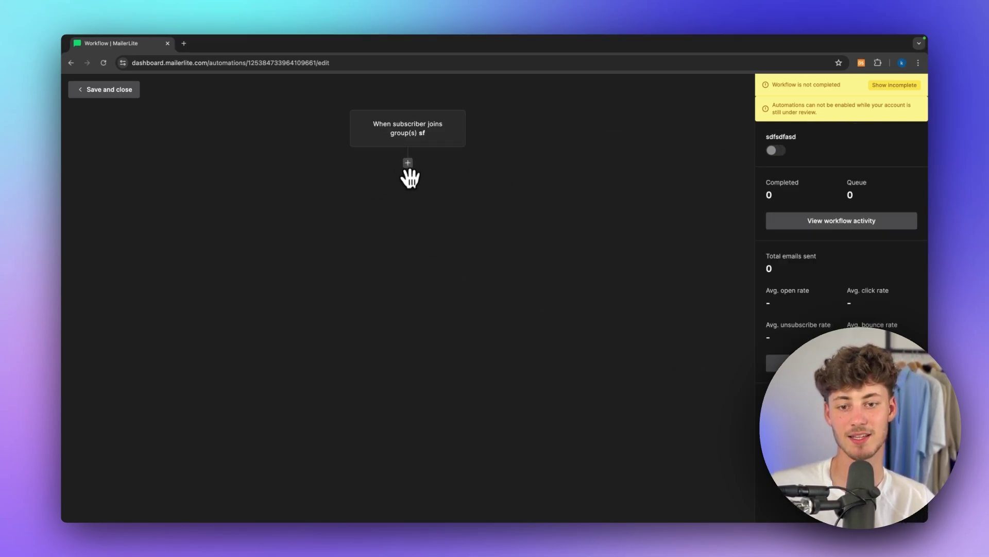
Add a 1-day delay step after the trigger
{"action": "left_click", "coordinate": [408, 163]}
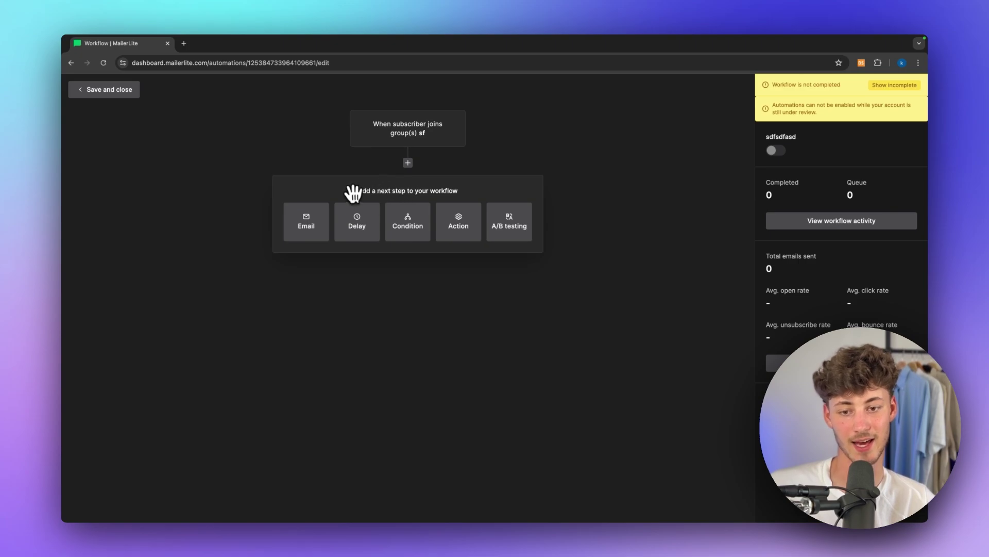
{"action": "left_click_drag", "start_coordinate": [354, 194], "coordinate": [512, 188]}
{"action": "left_click", "coordinate": [505, 189]}
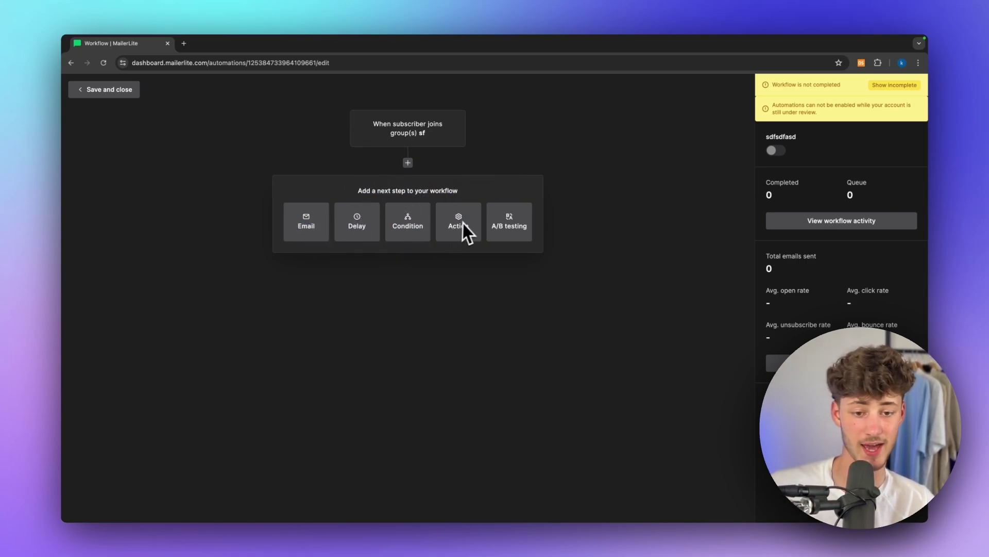
{"action": "left_click", "coordinate": [344, 220]}
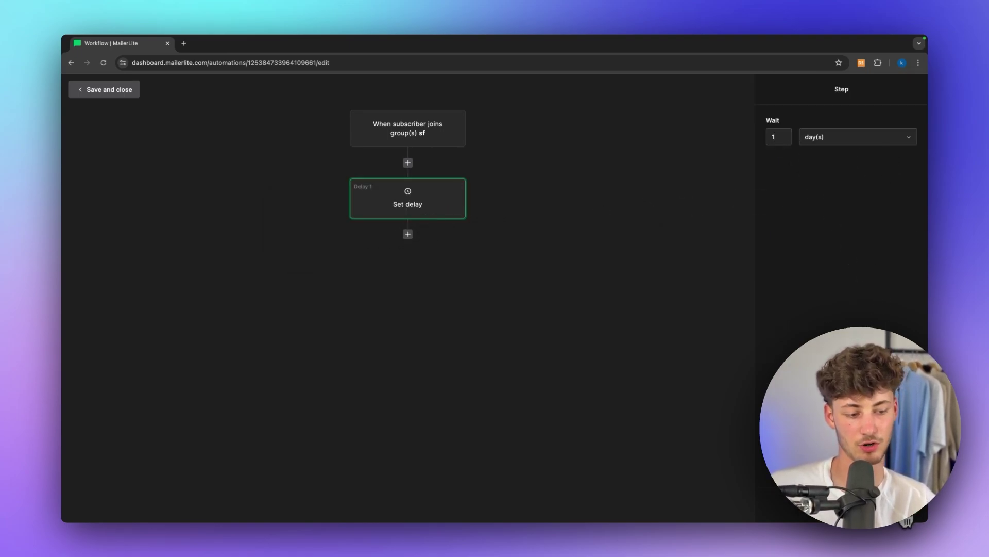
{"action": "left_click", "coordinate": [357, 274]}
Add an email step and then a condition step below the delay
{"action": "left_click", "coordinate": [409, 236]}
{"action": "left_click", "coordinate": [331, 296]}
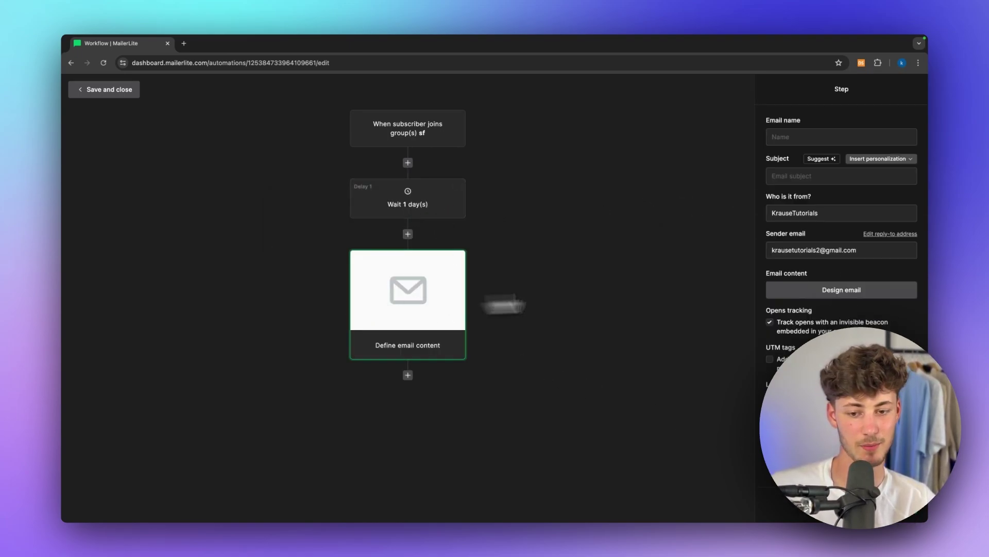
{"action": "left_click", "coordinate": [898, 191]}
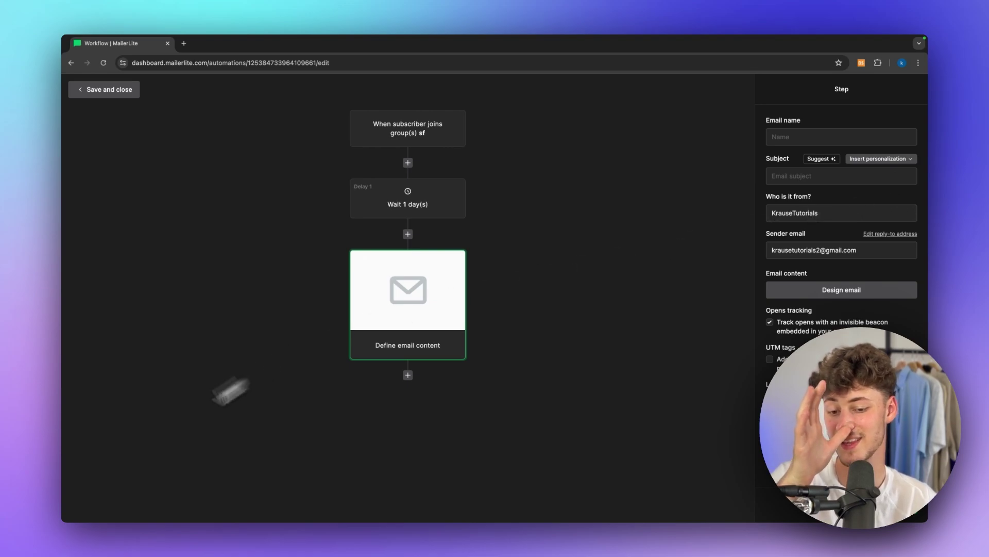
{"action": "left_click", "coordinate": [408, 375]}
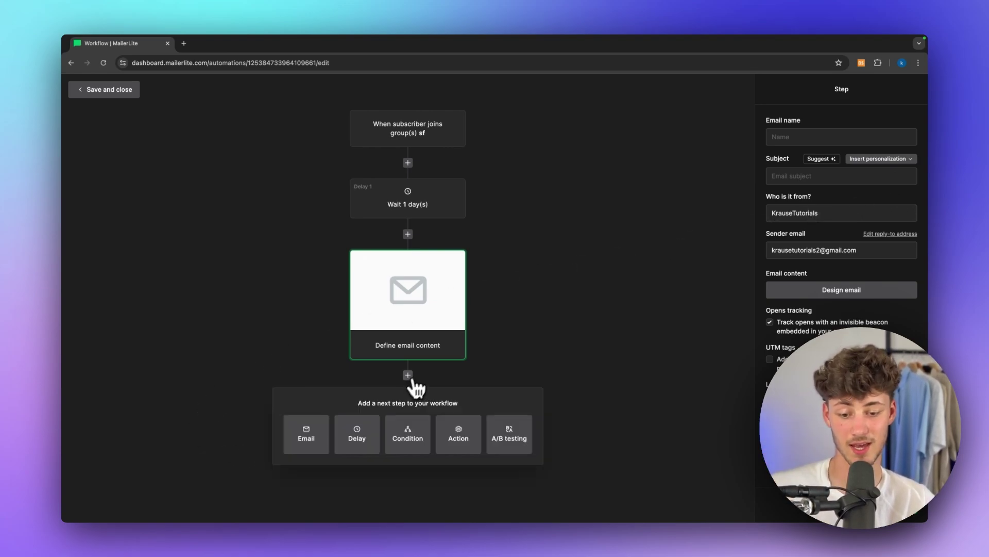
{"action": "left_click", "coordinate": [410, 436]}
Inspect the trigger, condition and email step settings in the workflow
{"action": "left_click_drag", "start_coordinate": [505, 376], "coordinate": [521, 197]}
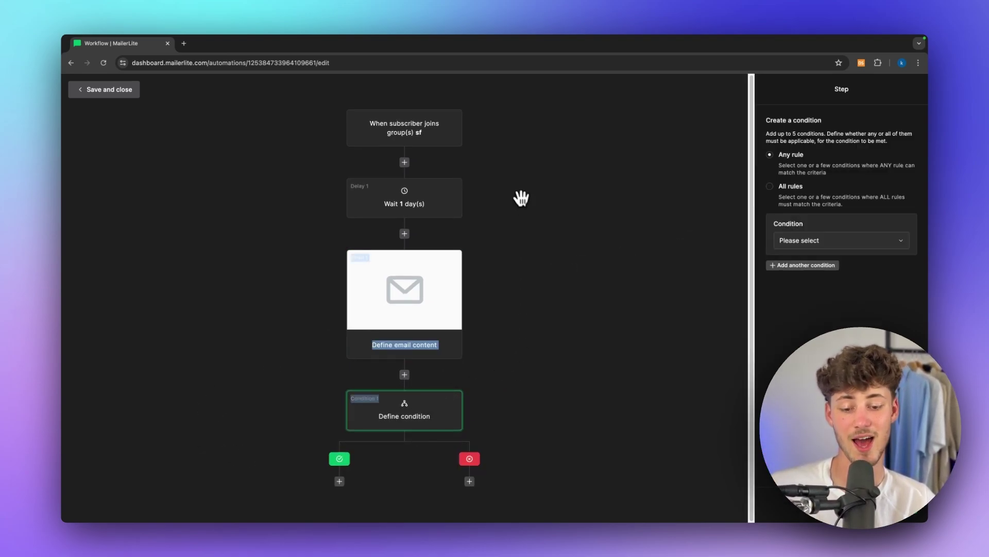
{"action": "left_click", "coordinate": [508, 283]}
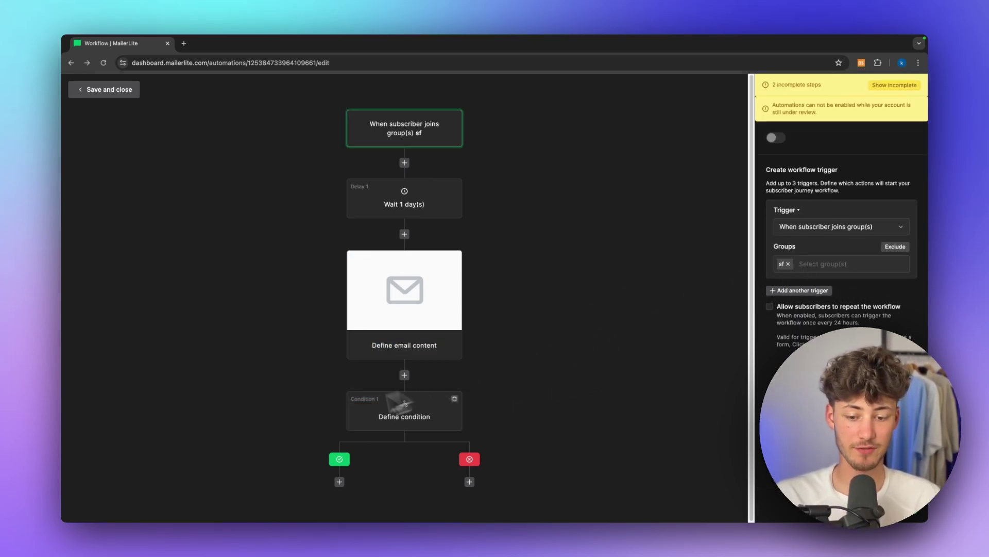
{"action": "left_click", "coordinate": [425, 423]}
{"action": "left_click", "coordinate": [438, 307]}
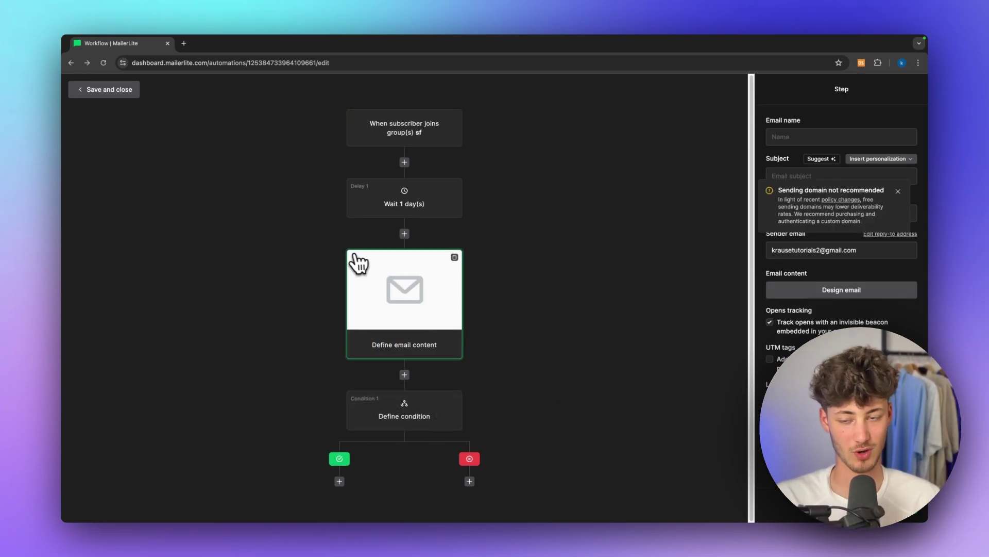
Save the sdfsdfasd workflow, start another automation, and browse the template choices
{"action": "left_click", "coordinate": [104, 92]}
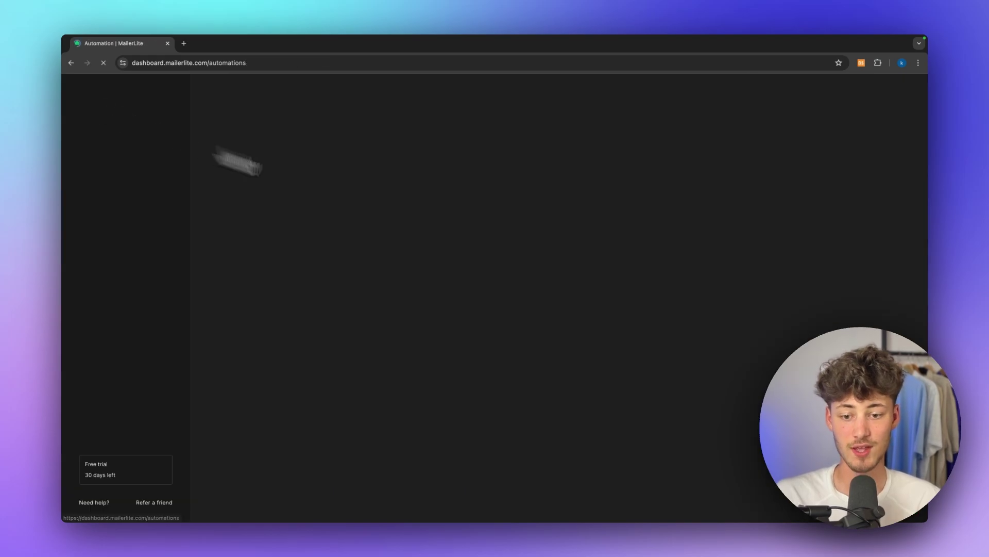
{"action": "left_click", "coordinate": [868, 136]}
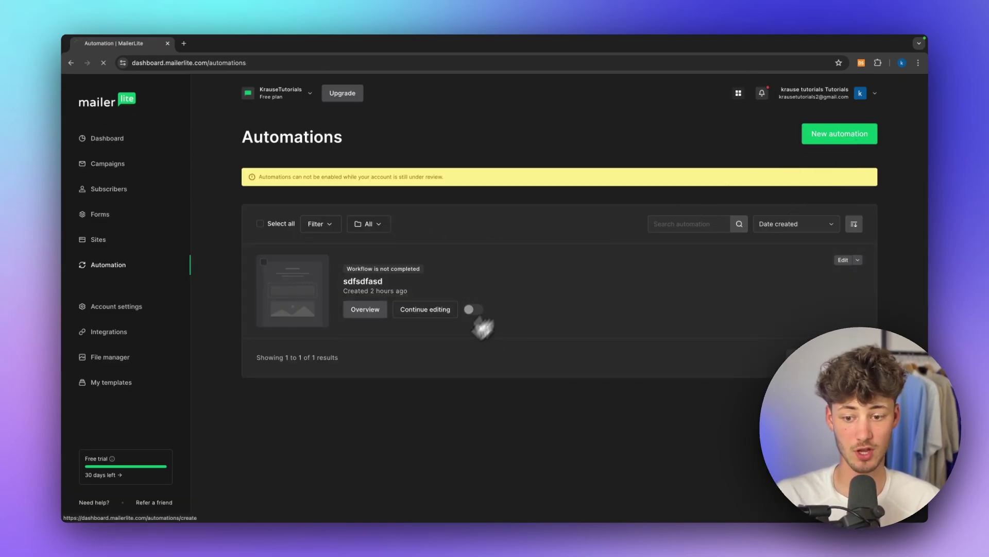
{"action": "scroll", "coordinate": [484, 284], "scroll_direction": "down", "scroll_amount": 5}
{"action": "scroll", "coordinate": [497, 290], "scroll_direction": "down", "scroll_amount": 10}
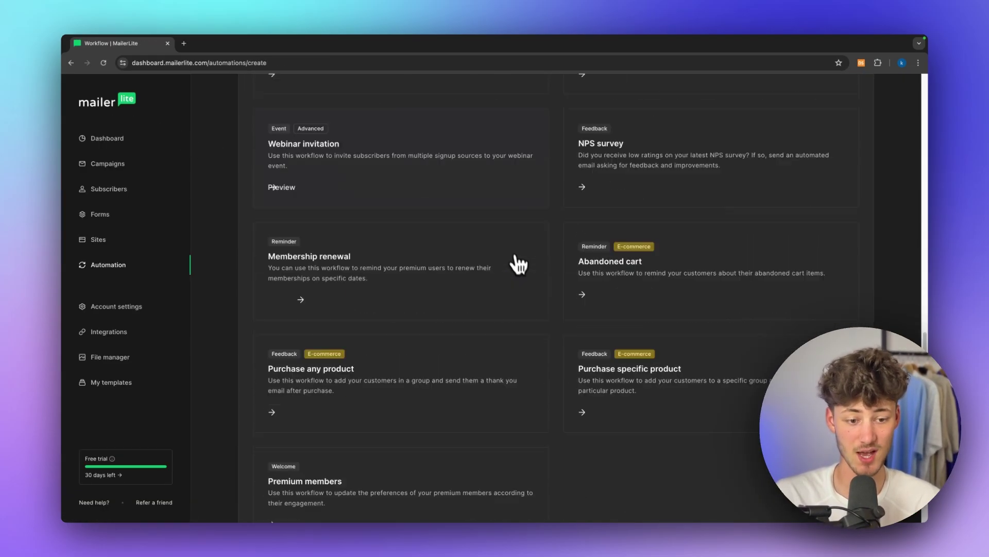
{"action": "scroll", "coordinate": [517, 268], "scroll_direction": "up", "scroll_amount": 6}
{"action": "scroll", "coordinate": [504, 272], "scroll_direction": "up", "scroll_amount": 6}
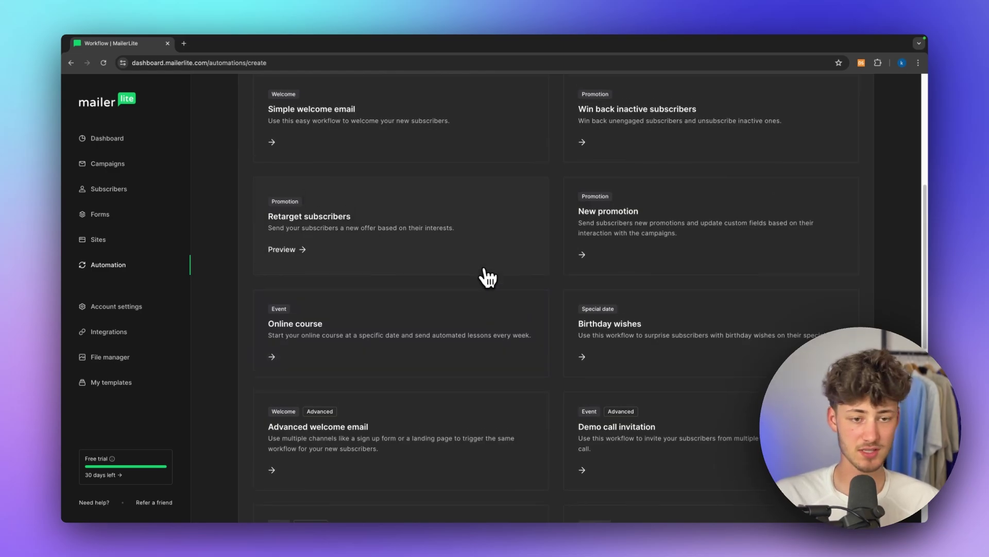
{"action": "scroll", "coordinate": [481, 276], "scroll_direction": "down", "scroll_amount": 9}
{"action": "scroll", "coordinate": [409, 312], "scroll_direction": "up", "scroll_amount": 2}
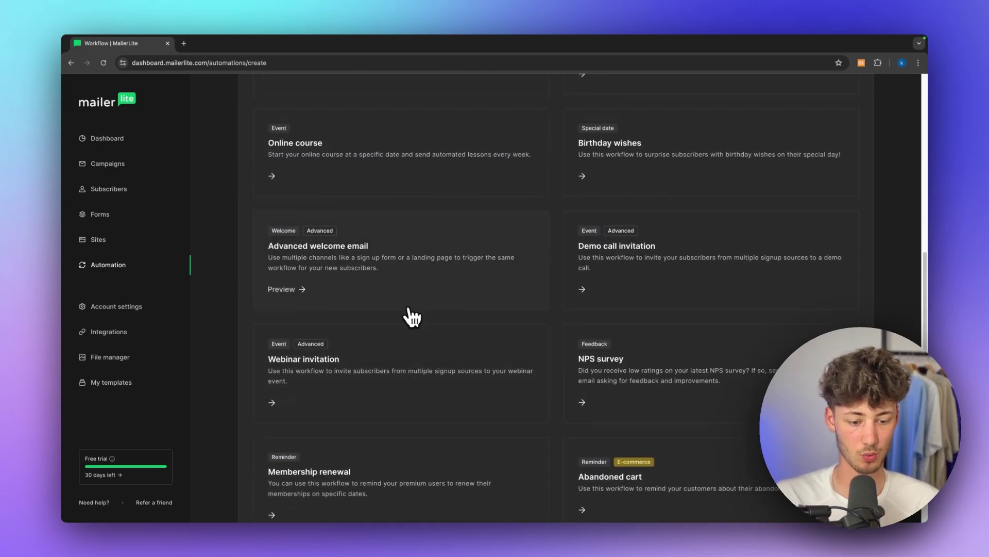
{"action": "scroll", "coordinate": [412, 309], "scroll_direction": "down", "scroll_amount": 5}
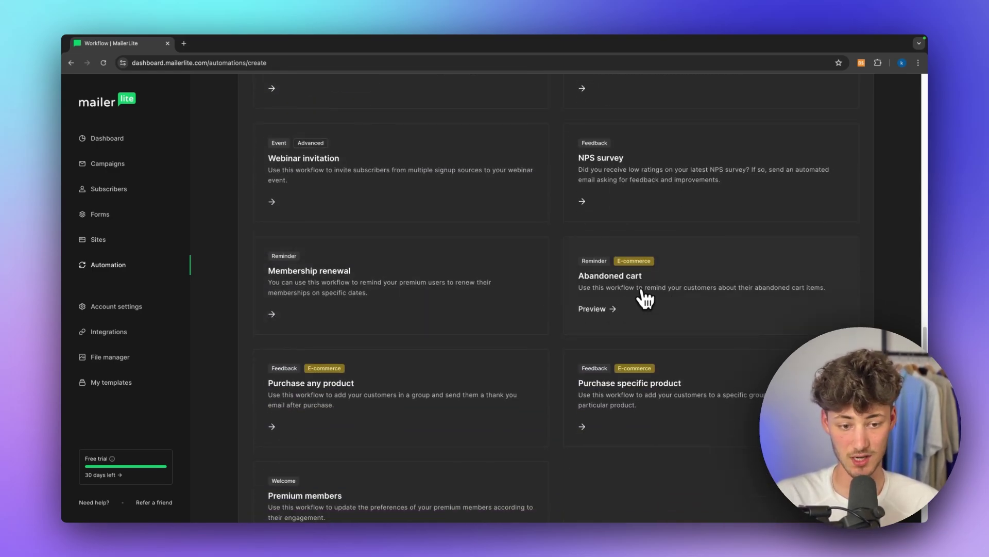
{"action": "scroll", "coordinate": [645, 298], "scroll_direction": "up", "scroll_amount": 5}
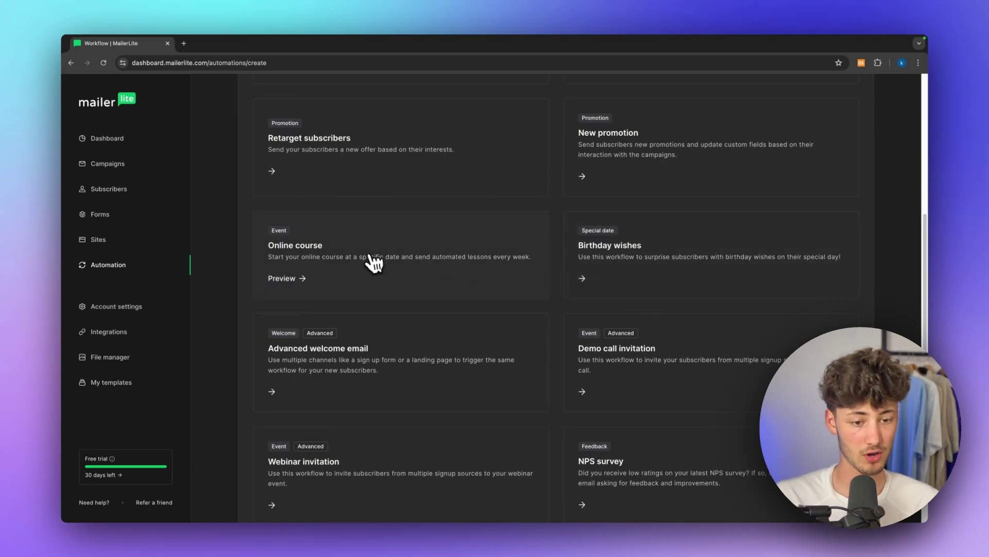
{"action": "scroll", "coordinate": [696, 255], "scroll_direction": "up", "scroll_amount": 1}
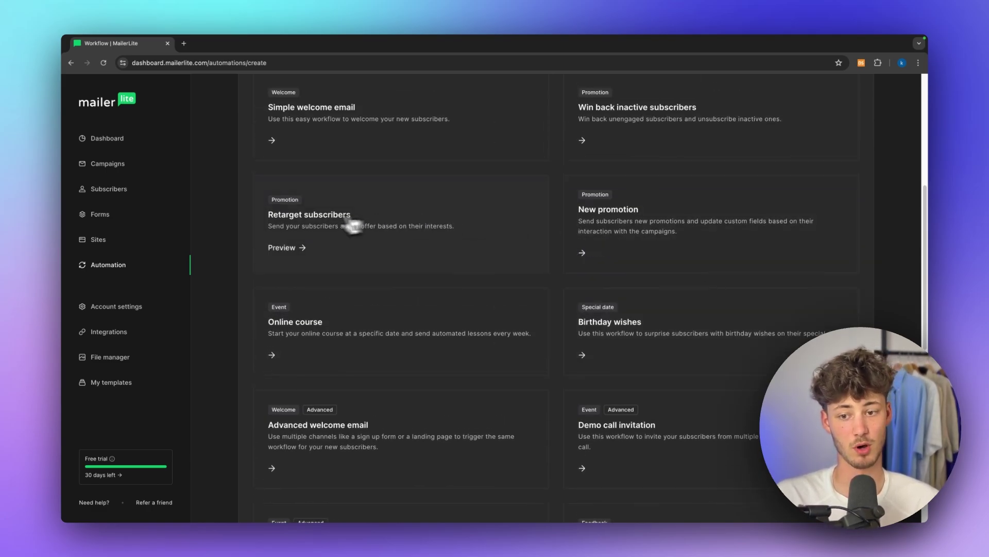
{"action": "scroll", "coordinate": [447, 362], "scroll_direction": "up", "scroll_amount": 4}
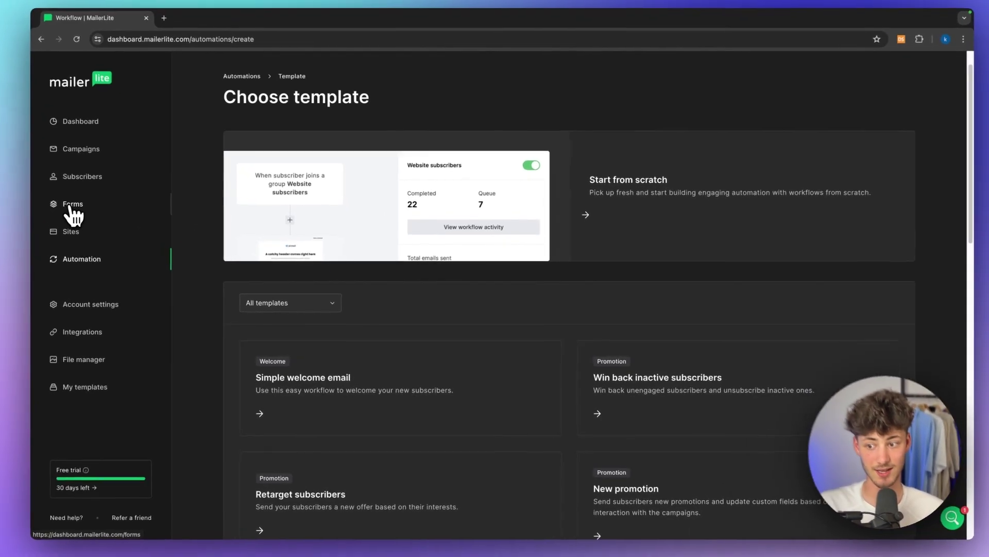
Create a new pop-up form named 'cxsgsdfg'
{"action": "left_click", "coordinate": [101, 215]}
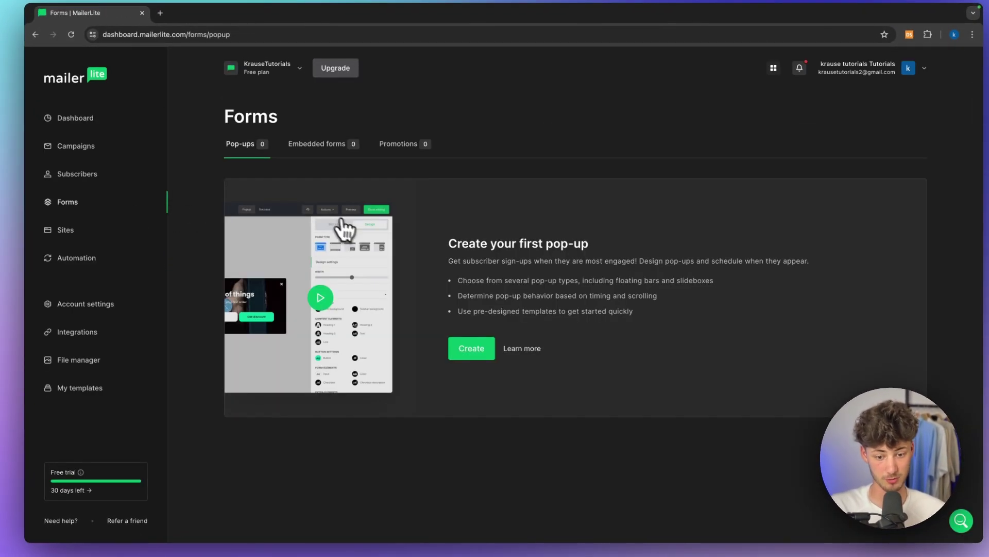
{"action": "left_click", "coordinate": [475, 352]}
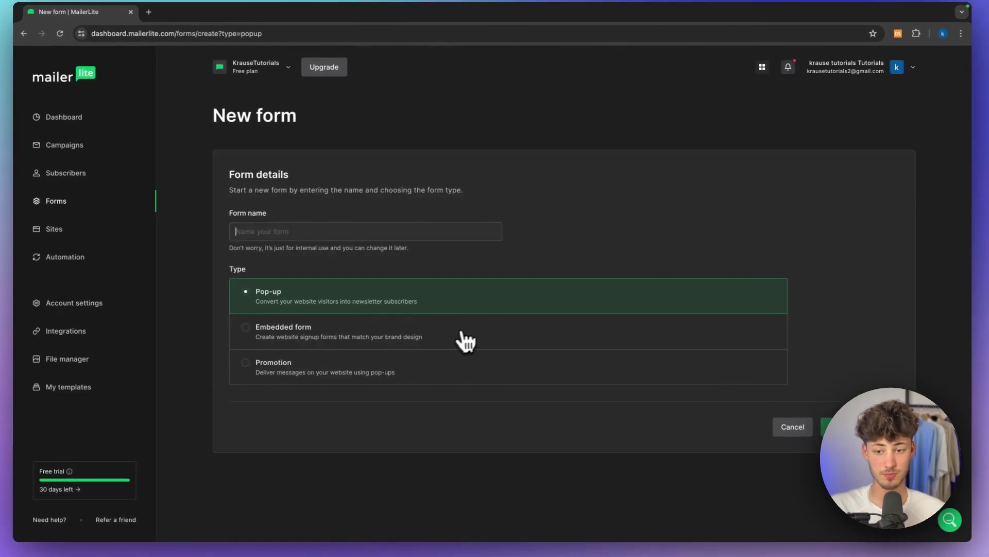
{"action": "type", "text": "cxsgsdfg"}
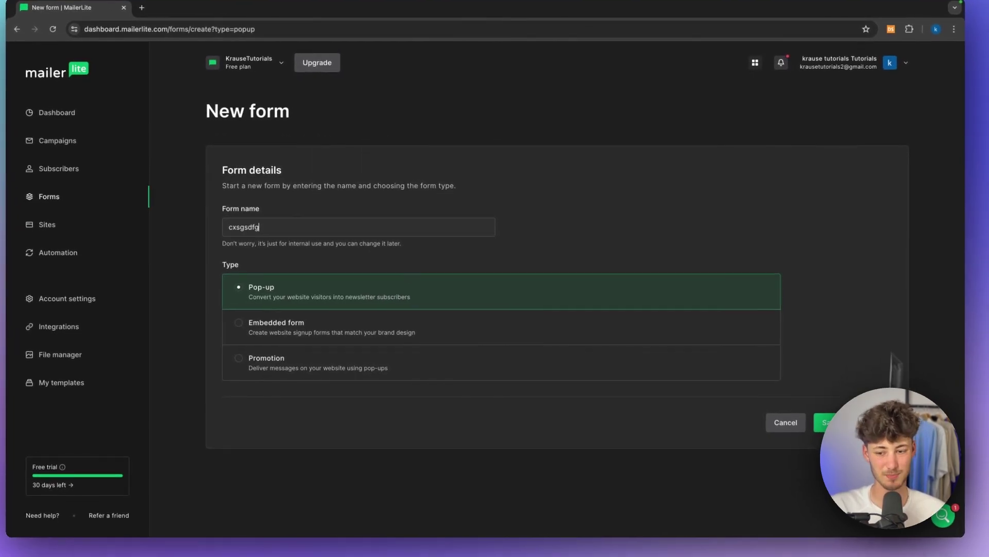
{"action": "left_click", "coordinate": [827, 421]}
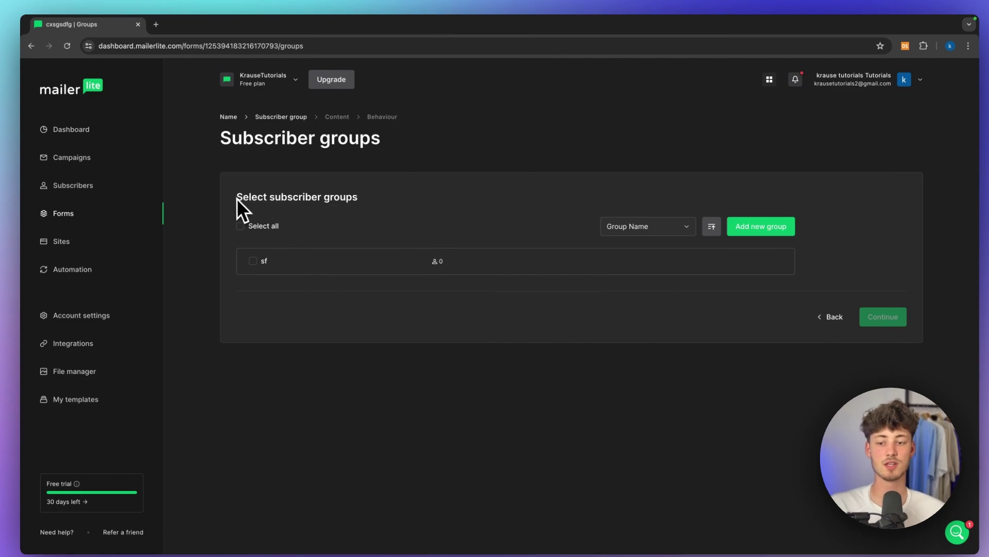
Assign the form to the sf group and continue to the template gallery
{"action": "left_click_drag", "start_coordinate": [187, 213], "coordinate": [363, 204]}
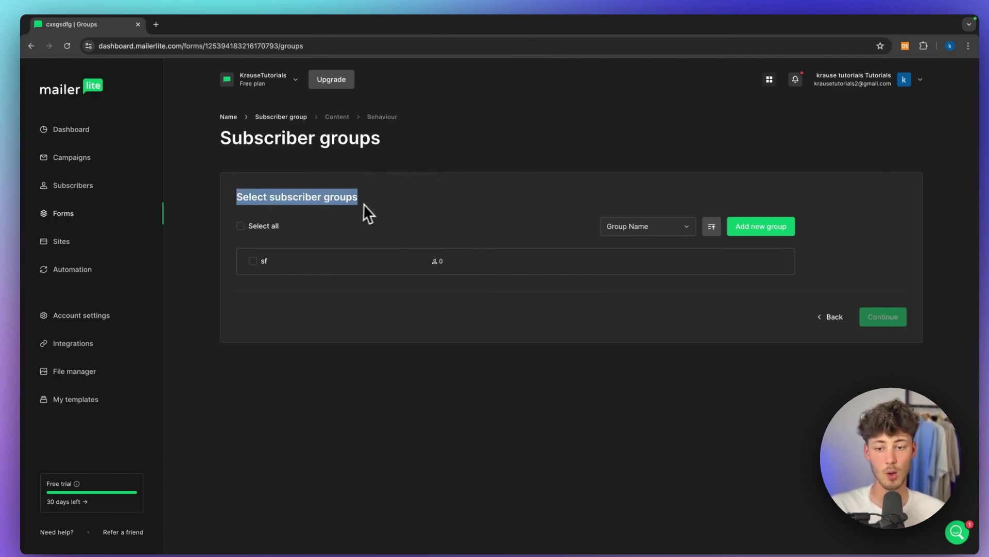
{"action": "left_click", "coordinate": [371, 197]}
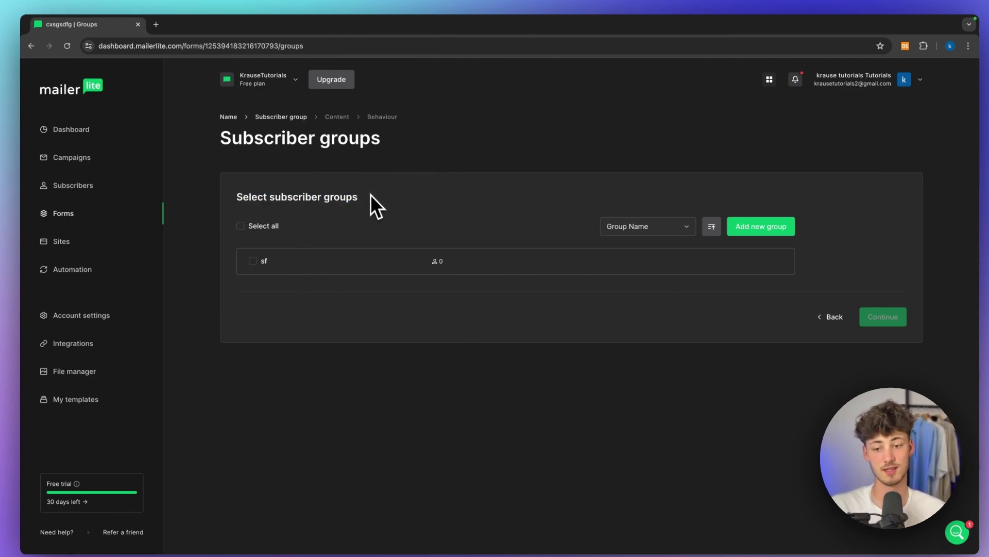
{"action": "left_click", "coordinate": [254, 261]}
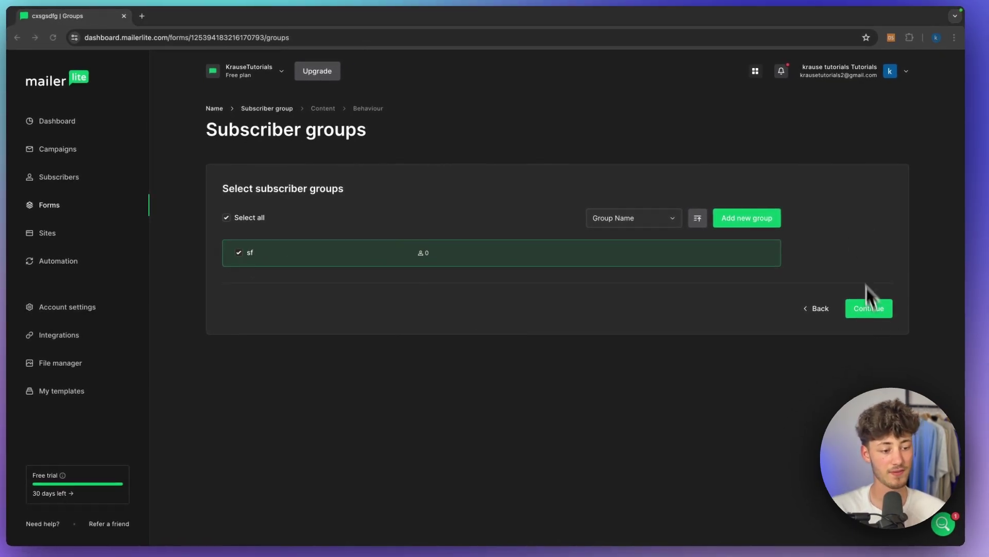
{"action": "left_click", "coordinate": [874, 308]}
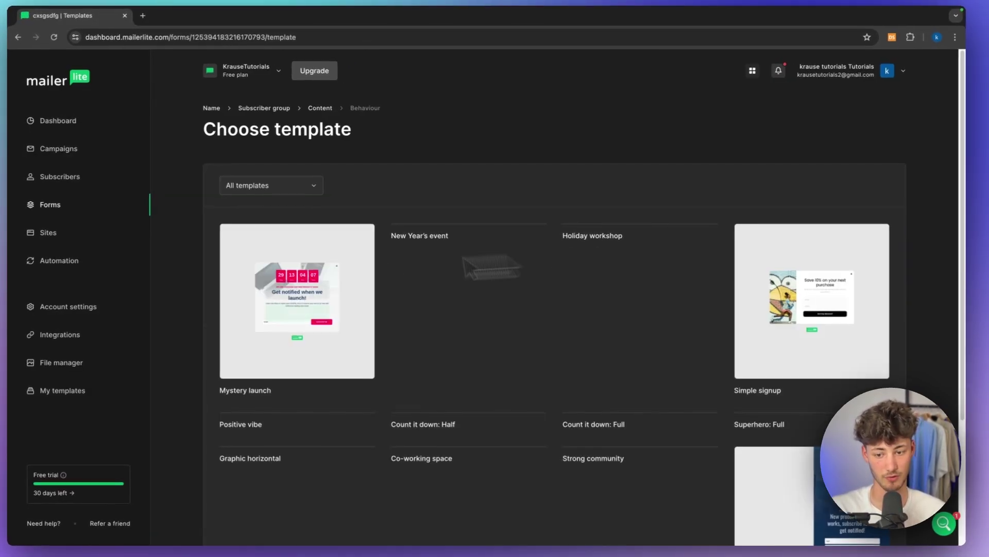
{"action": "scroll", "coordinate": [572, 304], "scroll_direction": "down", "scroll_amount": 6}
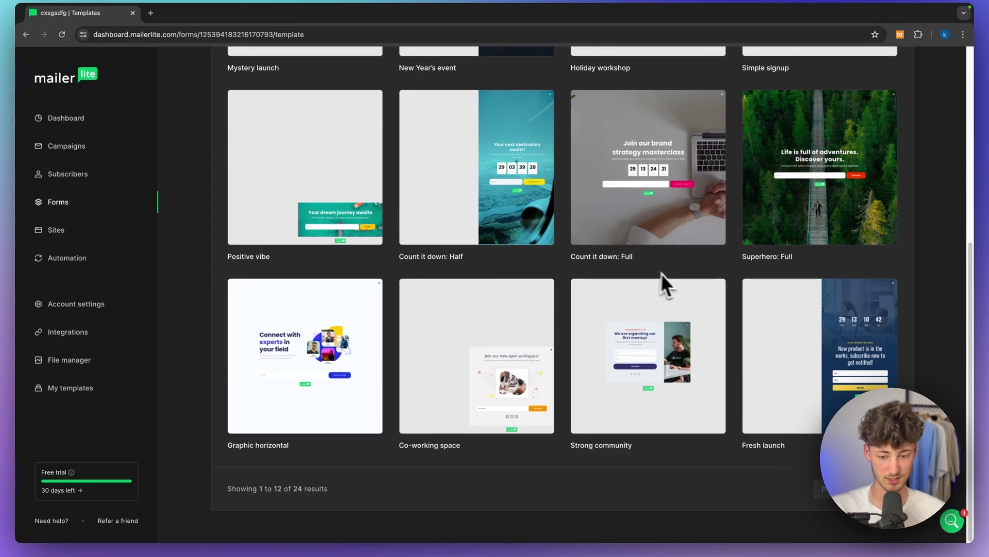
{"action": "scroll", "coordinate": [515, 227], "scroll_direction": "up", "scroll_amount": 6}
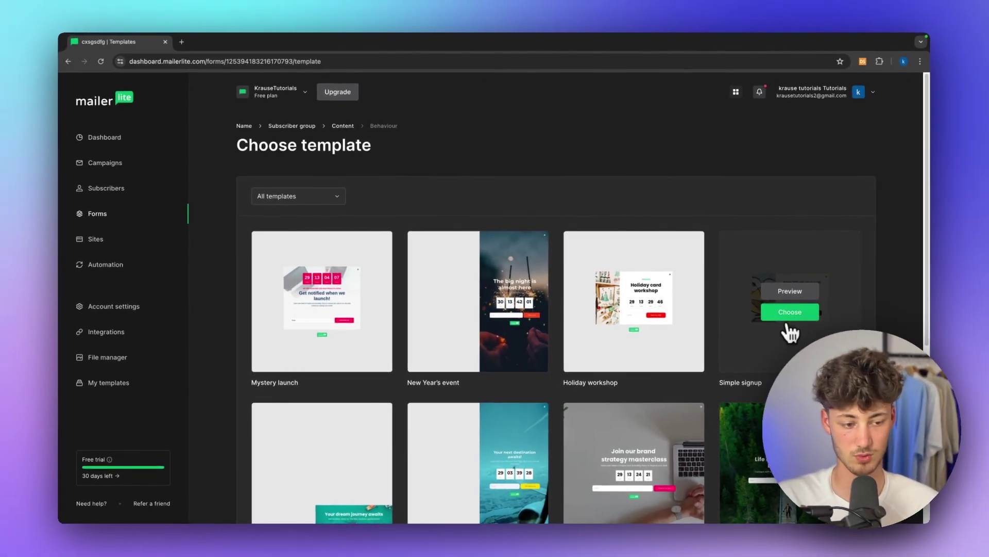
Apply the Simple signup template and change its heading to 'adsfasdf'
{"action": "left_click", "coordinate": [818, 310]}
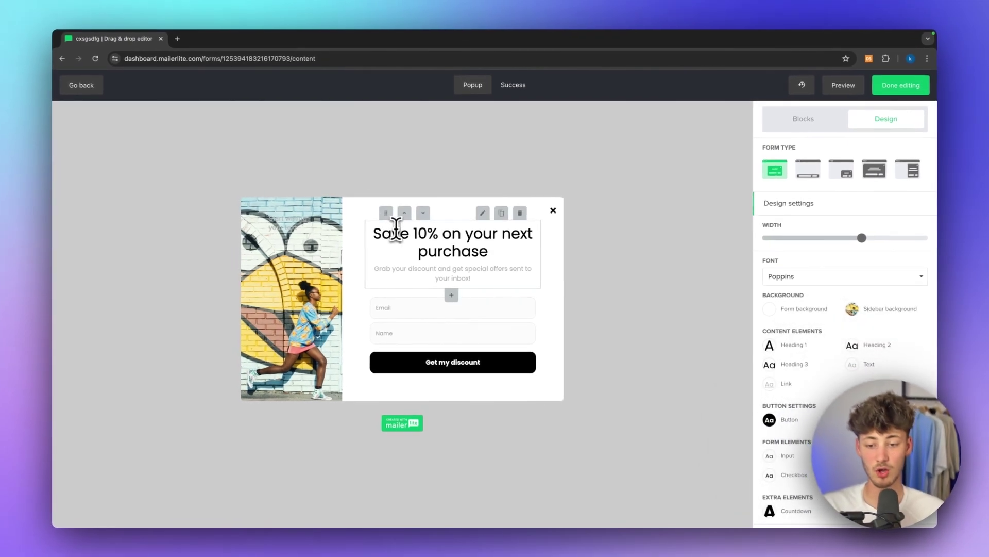
{"action": "triple_click", "coordinate": [458, 233]}
{"action": "type", "text": "adsfasdf"}
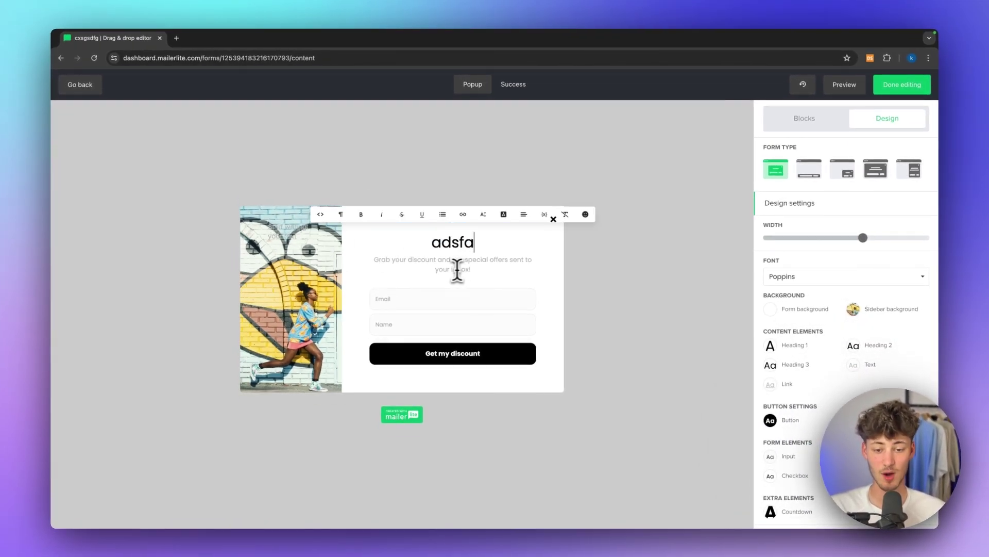
{"action": "left_click", "coordinate": [474, 302]}
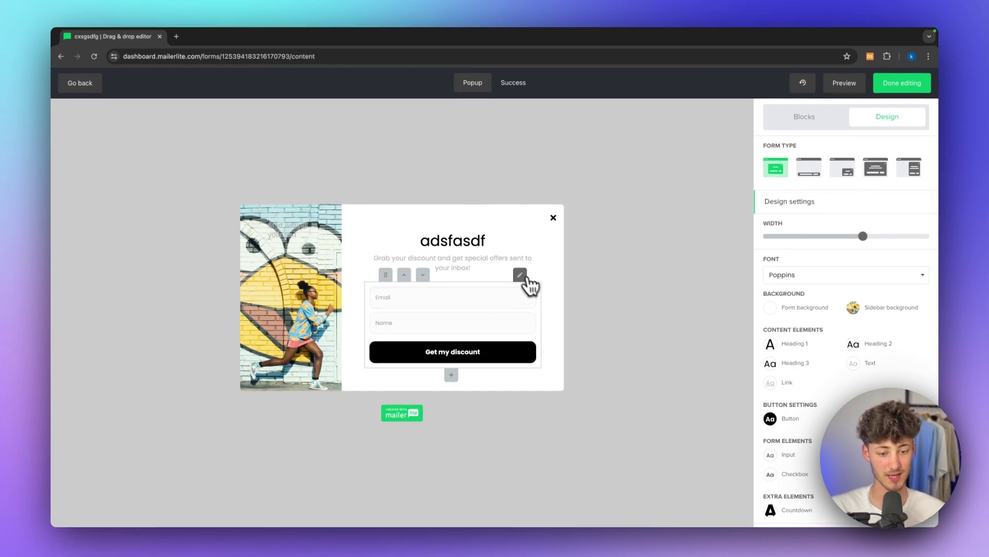
Add a required Birthday field above Name, then finish editing the pop-up
{"action": "left_click", "coordinate": [520, 276]}
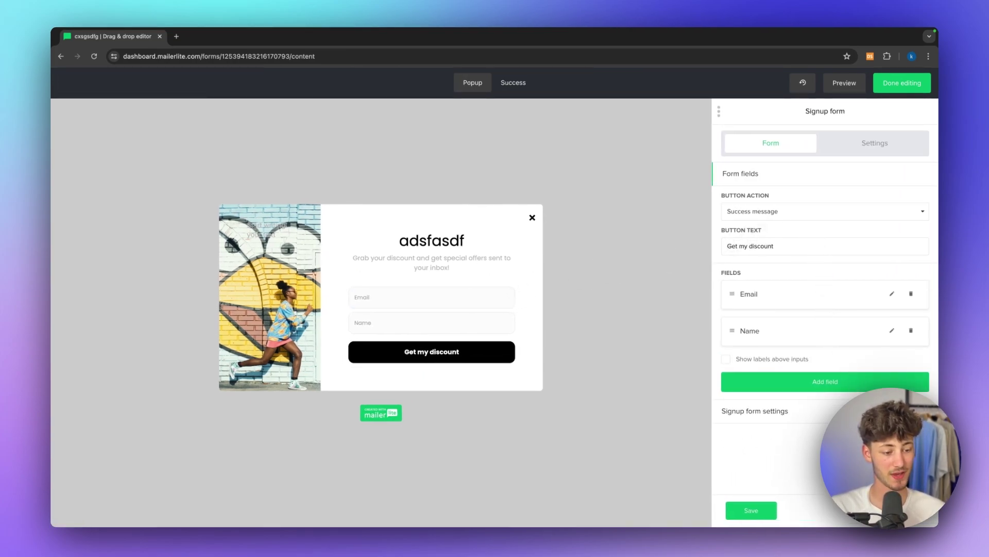
{"action": "left_click", "coordinate": [819, 383]}
{"action": "left_click_drag", "start_coordinate": [747, 381], "coordinate": [742, 324]}
{"action": "left_click", "coordinate": [892, 330]}
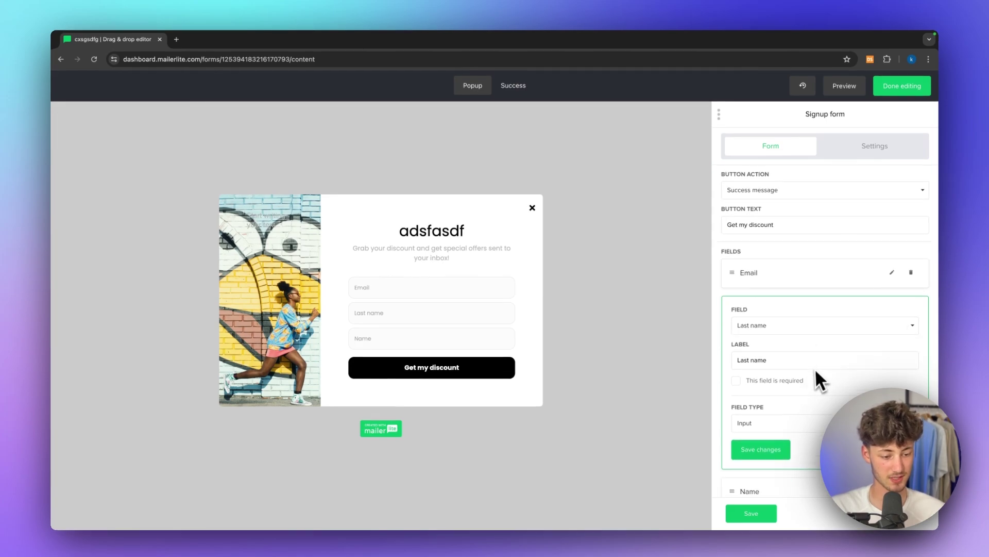
{"action": "scroll", "coordinate": [796, 329], "scroll_direction": "down", "scroll_amount": 2}
{"action": "left_click", "coordinate": [773, 265]}
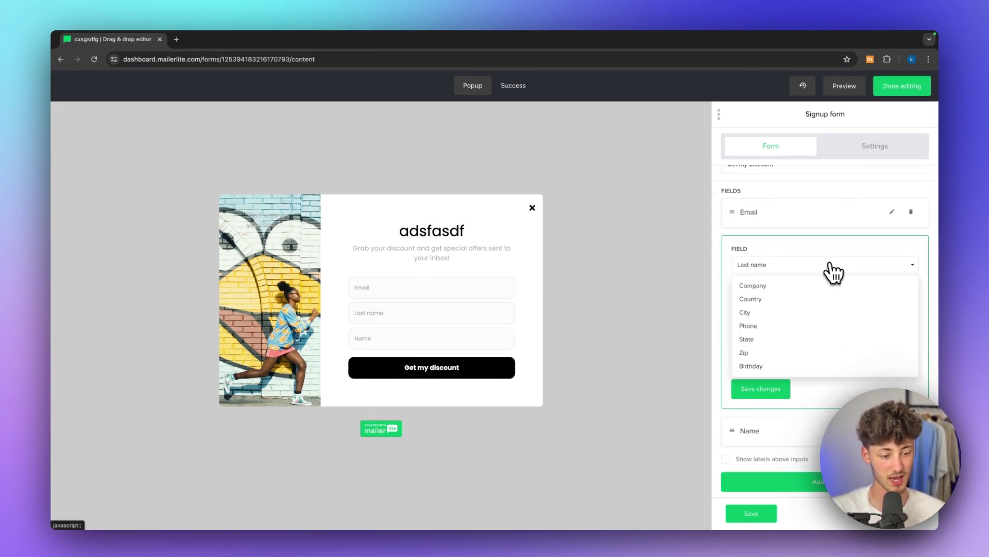
{"action": "left_click", "coordinate": [752, 366]}
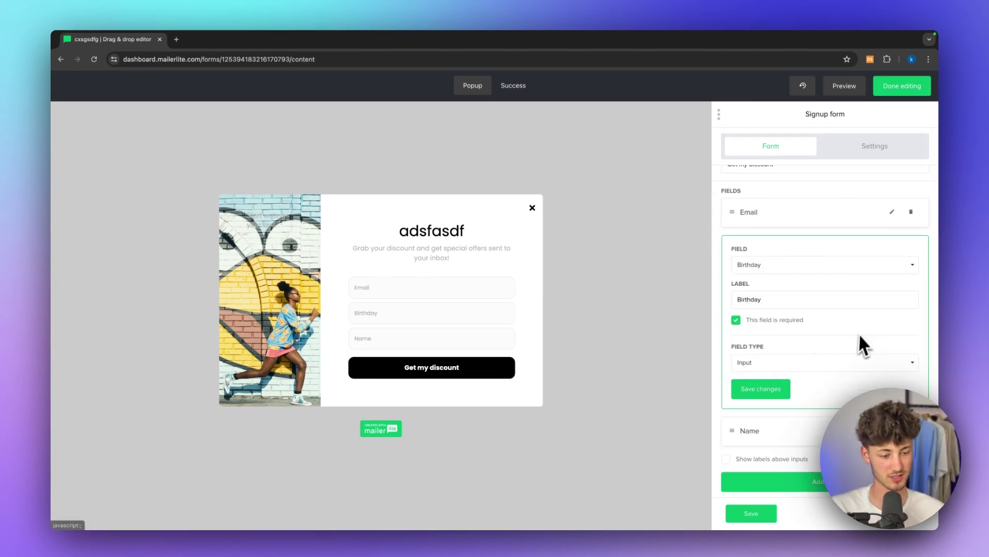
{"action": "left_click_drag", "start_coordinate": [747, 319], "coordinate": [823, 321]}
{"action": "left_click", "coordinate": [759, 320]}
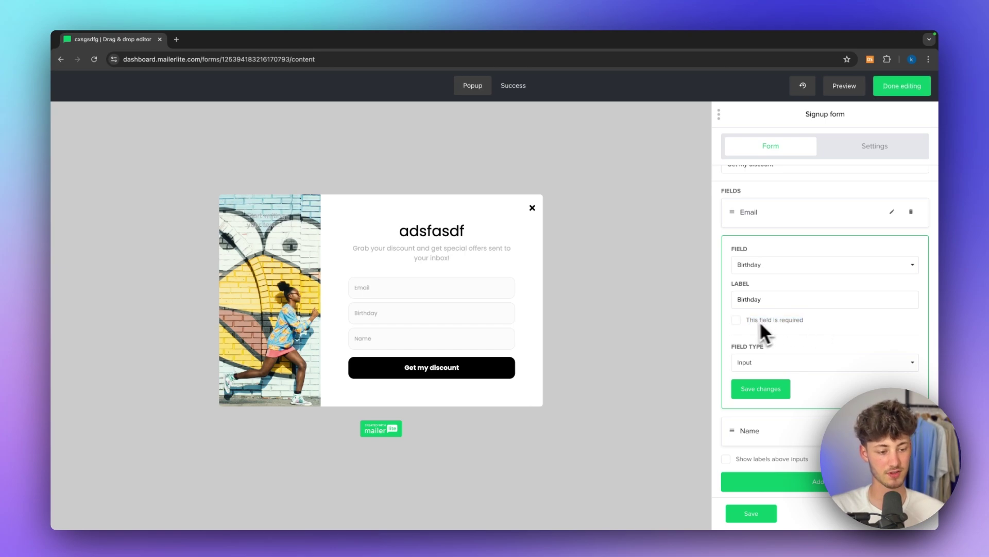
{"action": "left_click", "coordinate": [737, 320]}
{"action": "left_click", "coordinate": [918, 85]}
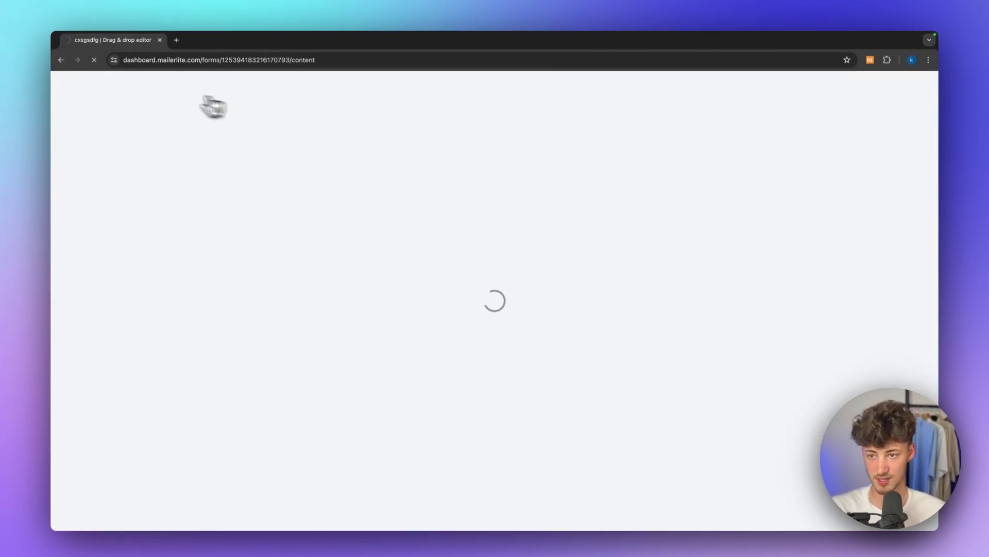
Create a landing page site named 'dfsgvsfdgd' and tick the sf group
{"action": "left_click", "coordinate": [61, 60]}
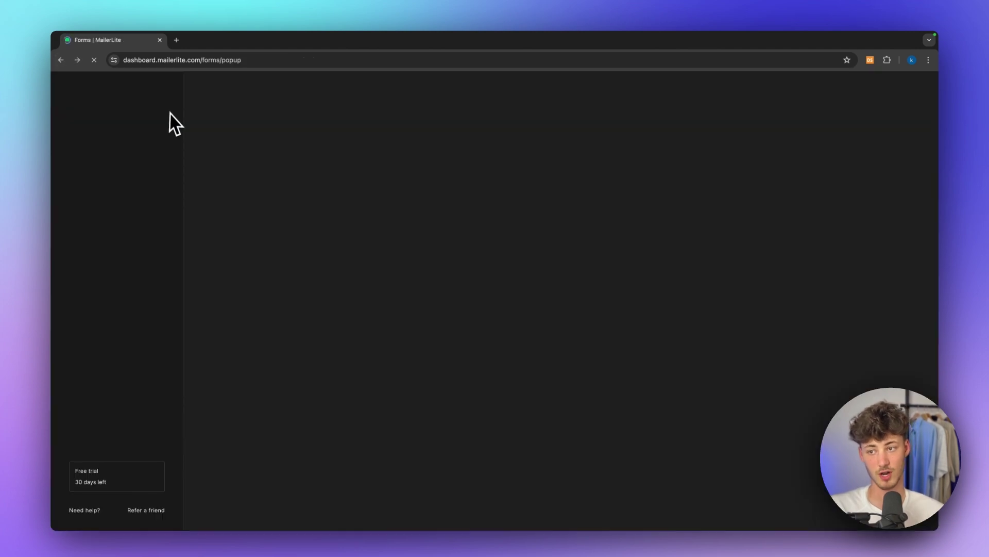
{"action": "left_click", "coordinate": [102, 243]}
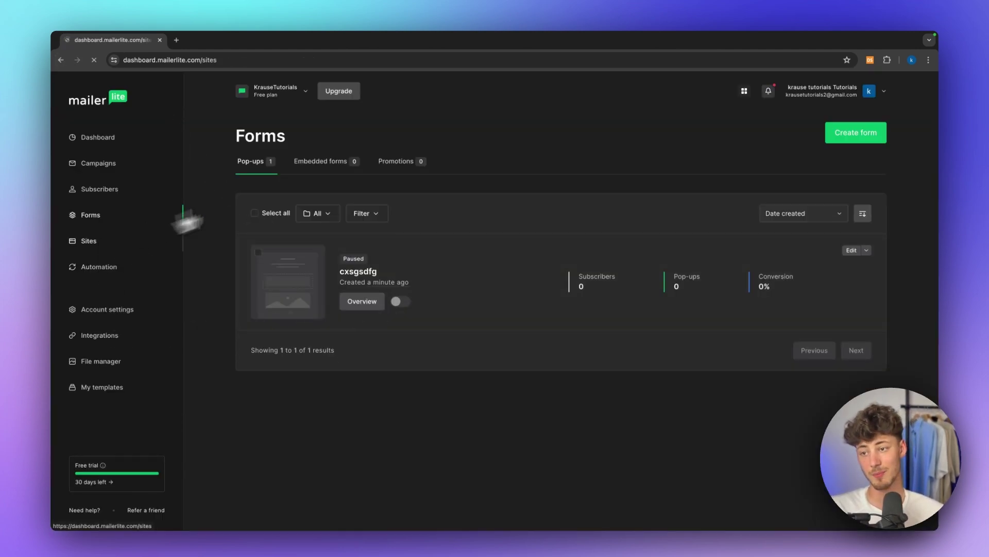
{"action": "triple_click", "coordinate": [448, 245]}
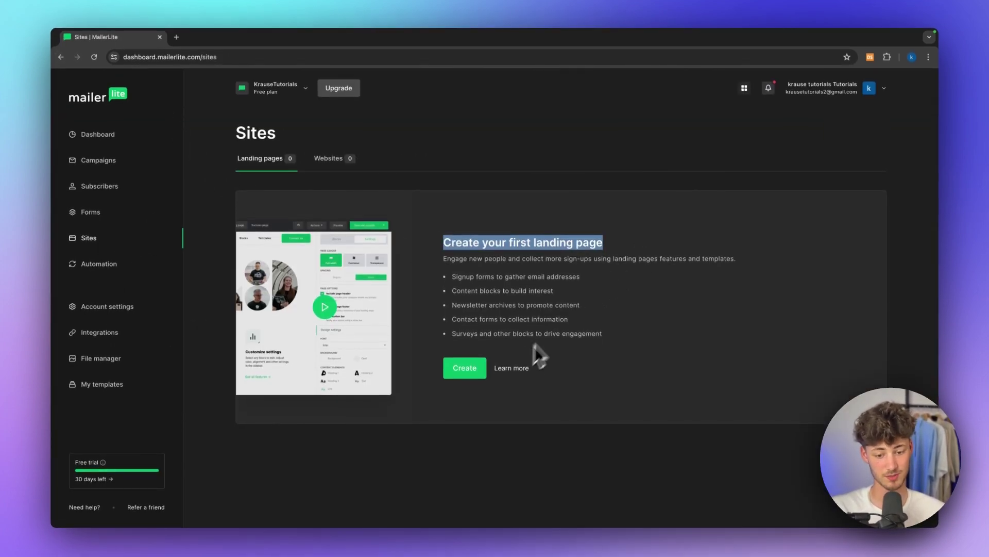
{"action": "left_click", "coordinate": [464, 368]}
{"action": "type", "text": "dfsgvsfdgd"}
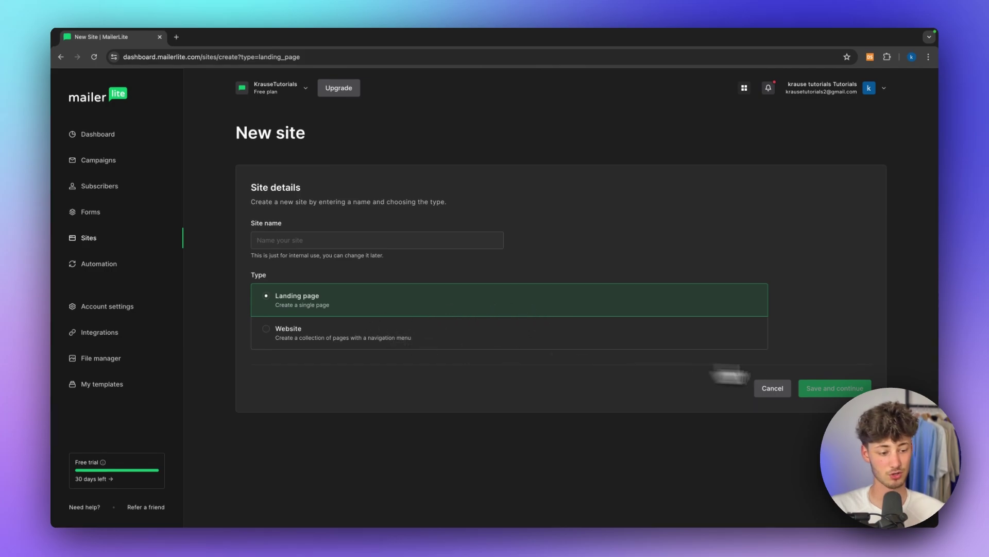
{"action": "left_click", "coordinate": [837, 393]}
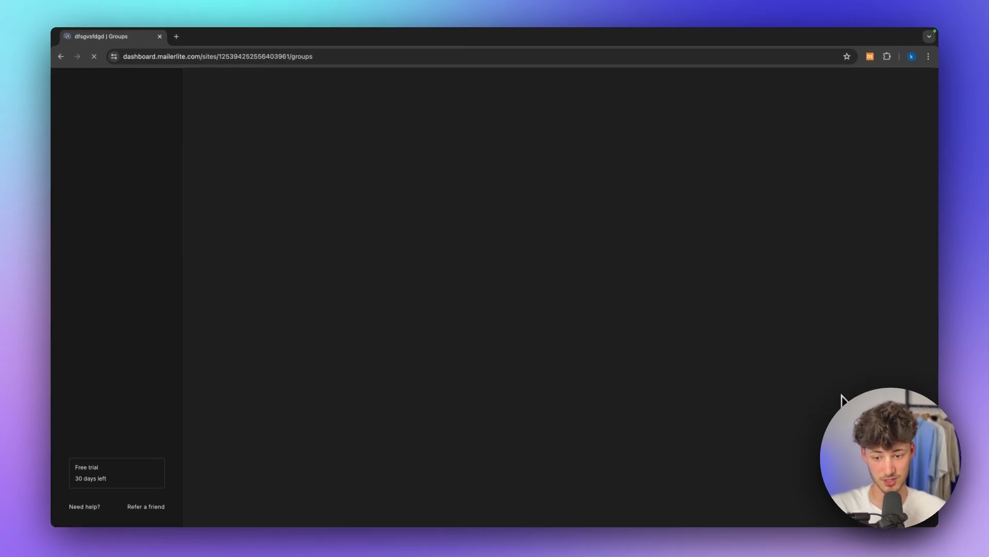
{"action": "left_click", "coordinate": [260, 260]}
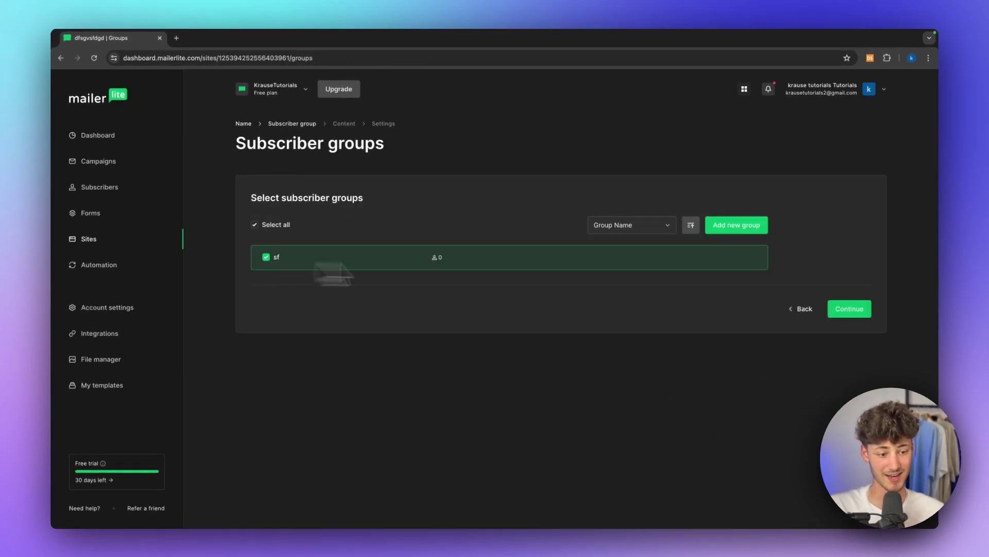